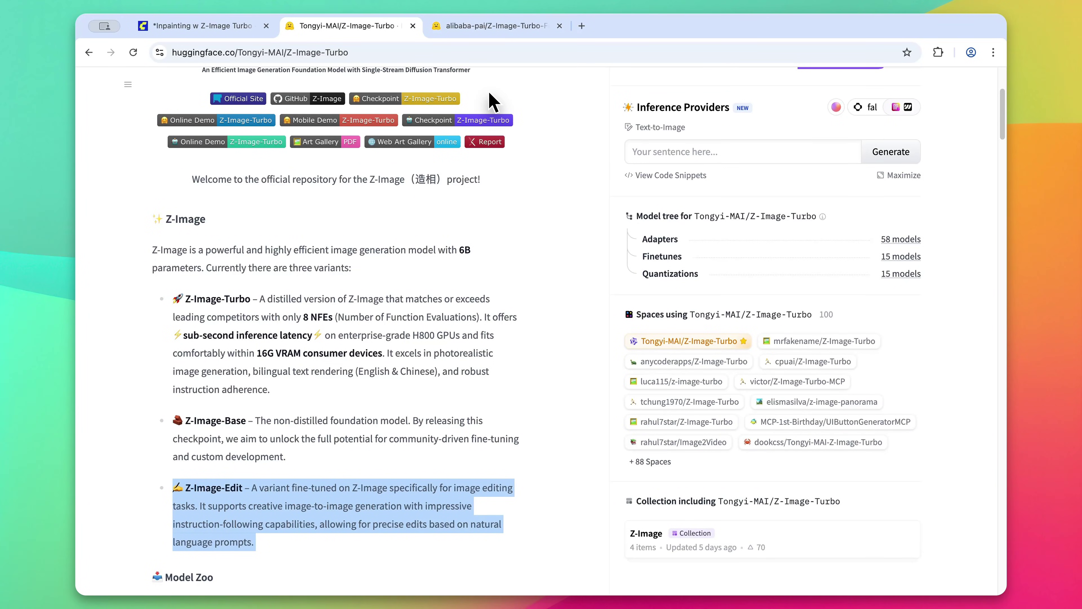
# - Glance at the alibaba-pai Z-Image-Turbo ControlNet-Union page, then return to the ComfyUI inpainting workflow
pyautogui.hotkey('ctrl', 'Tab')
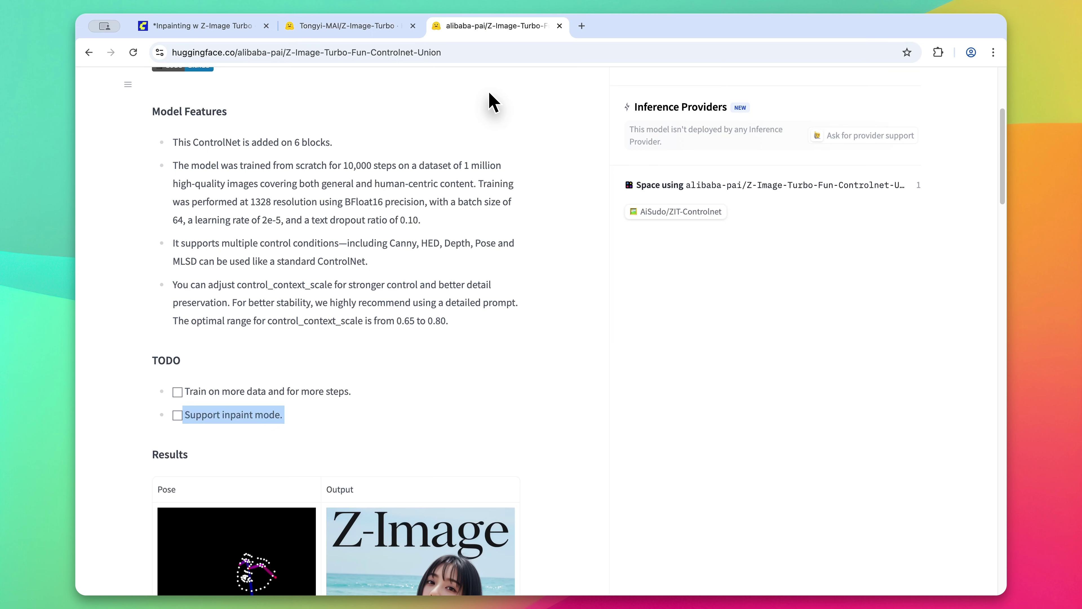
pyautogui.hotkey('ctrl', 'Tab')
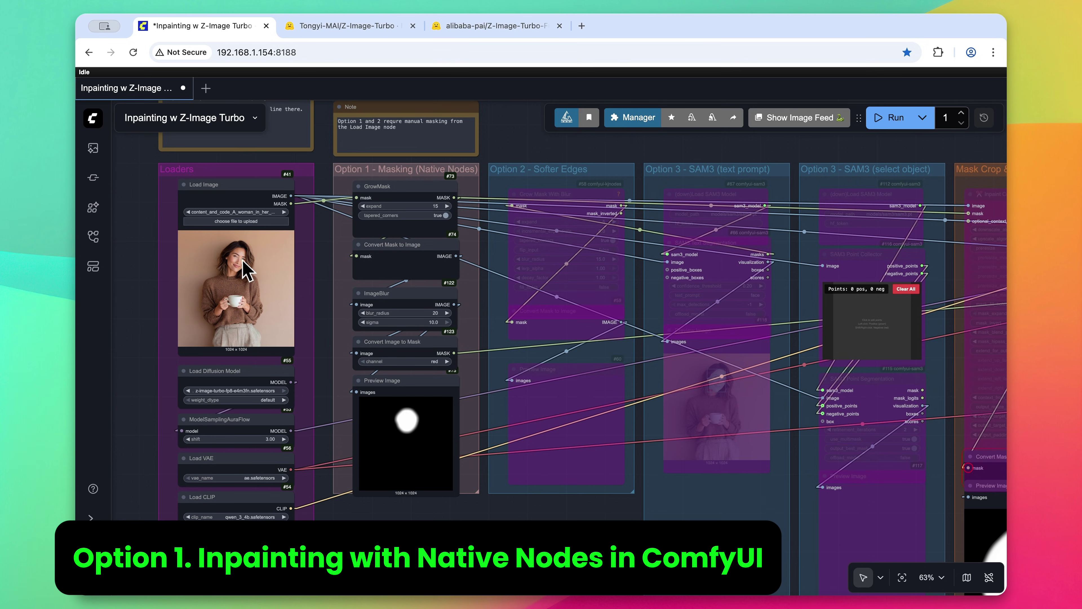
# - Brush a mask over the woman's face in the Load Image Mask Editor and save it
pyautogui.click(242, 270)
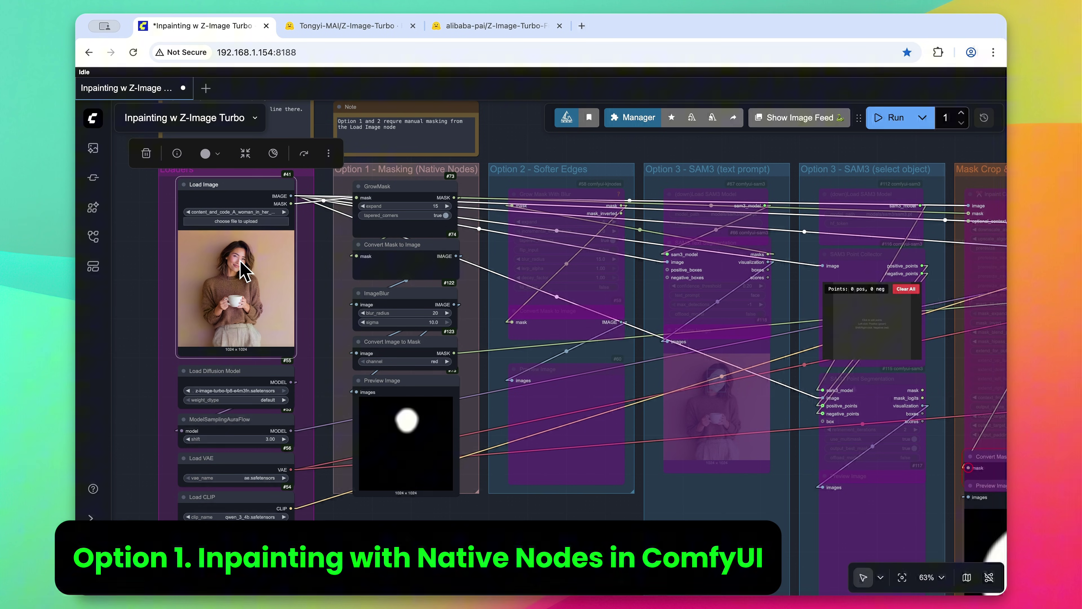
pyautogui.rightClick(239, 244)
pyautogui.click(314, 531)
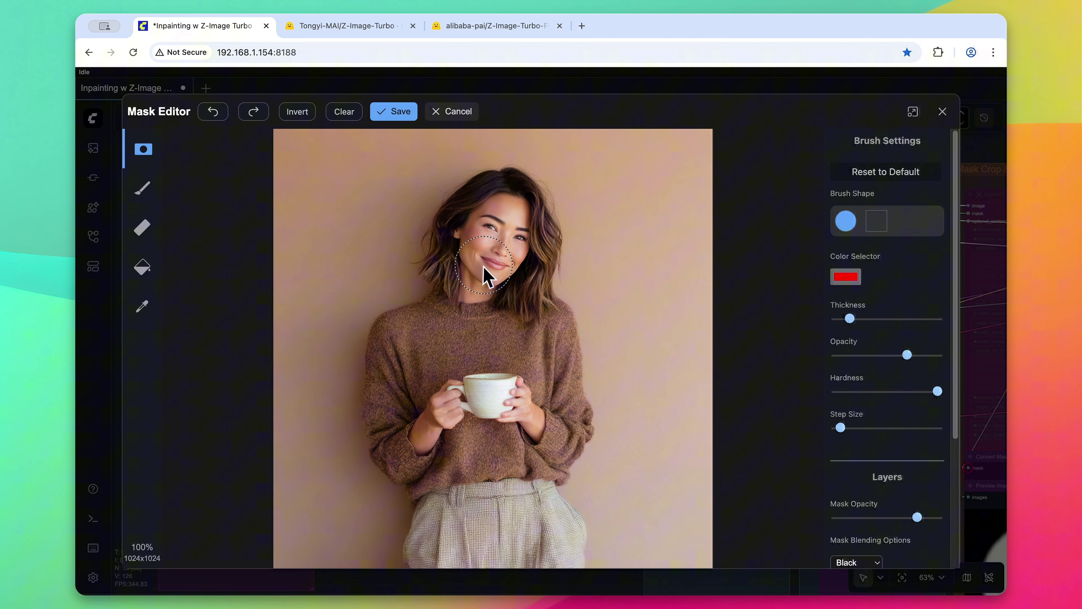
pyautogui.moveTo(489, 273)
pyautogui.mouseDown()
pyautogui.moveTo(509, 249)
pyautogui.moveTo(512, 225)
pyautogui.moveTo(486, 226)
pyautogui.moveTo(483, 249)
pyautogui.mouseUp()
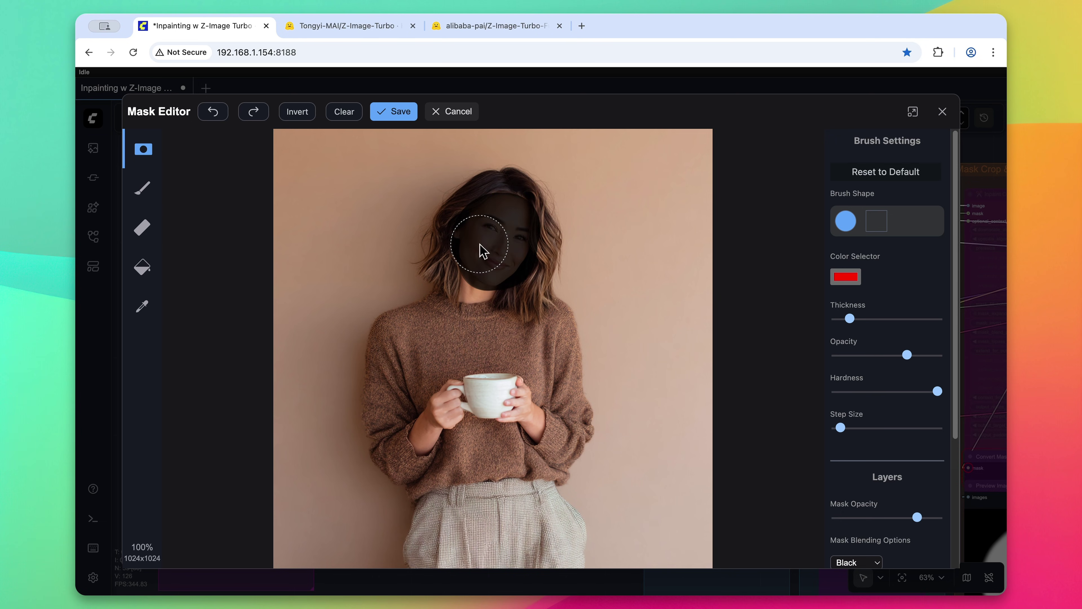
pyautogui.click(399, 113)
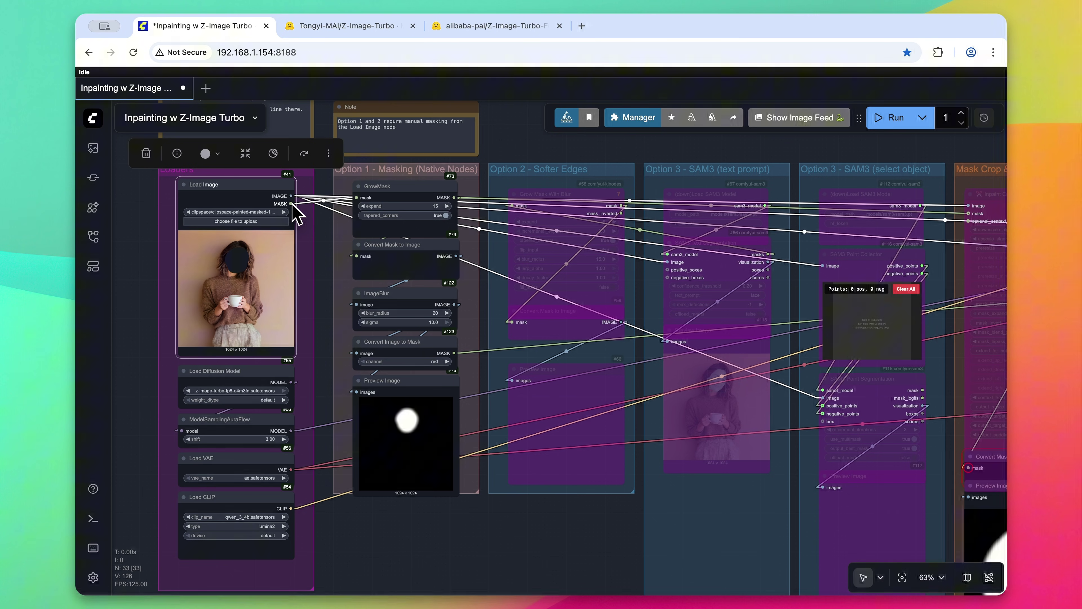
pyautogui.click(377, 188)
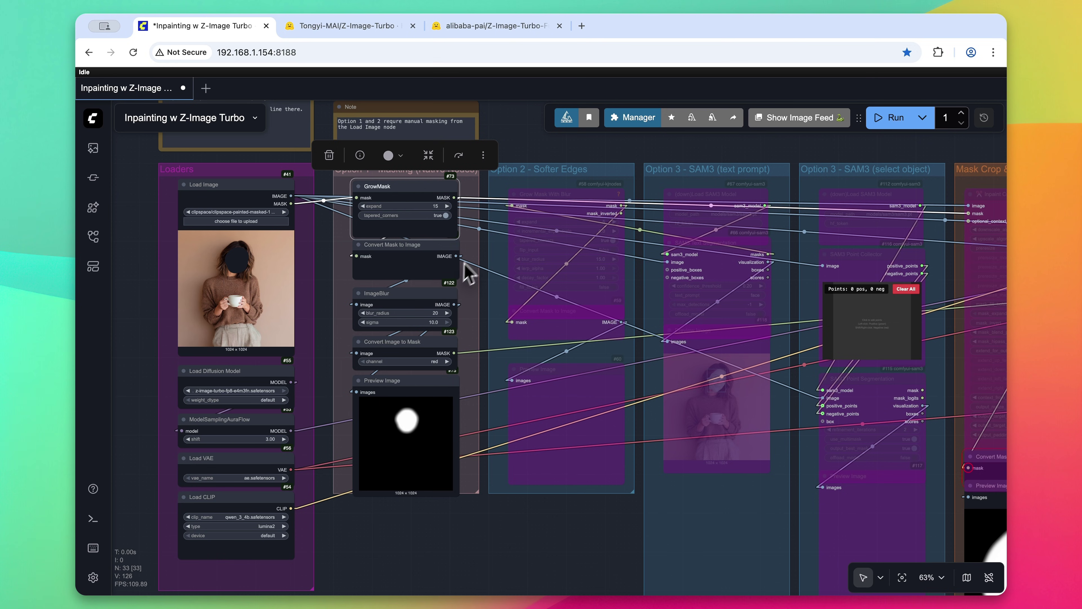
pyautogui.click(425, 274)
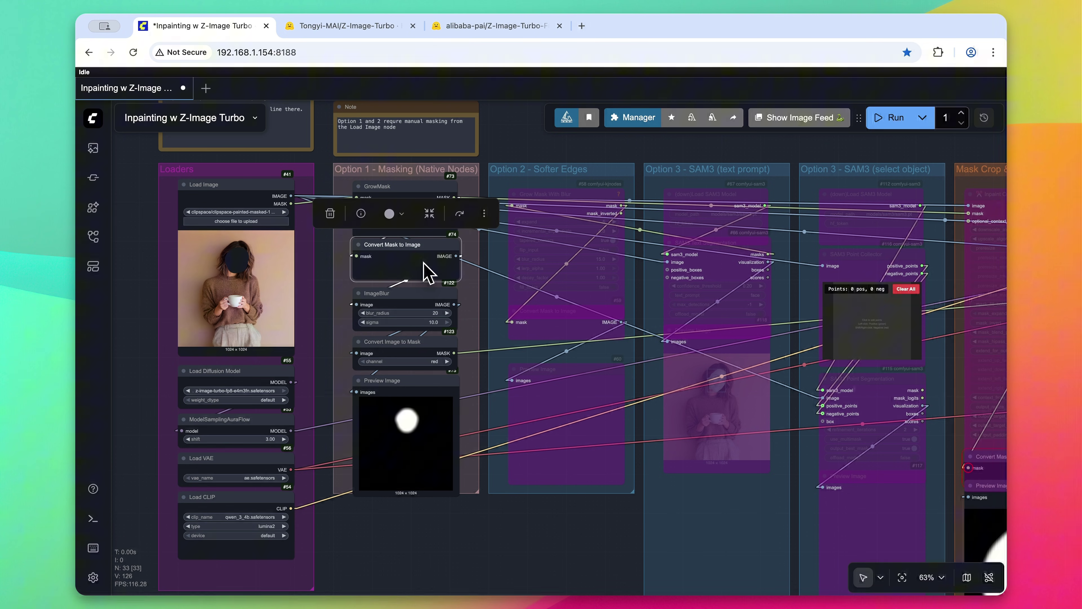
pyautogui.click(418, 310)
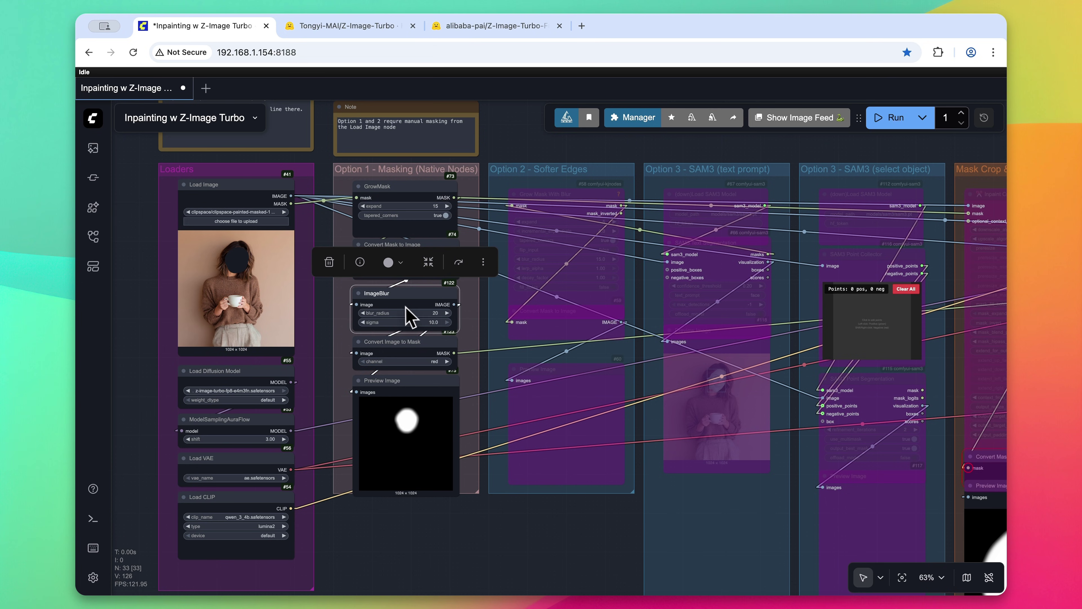
pyautogui.click(419, 350)
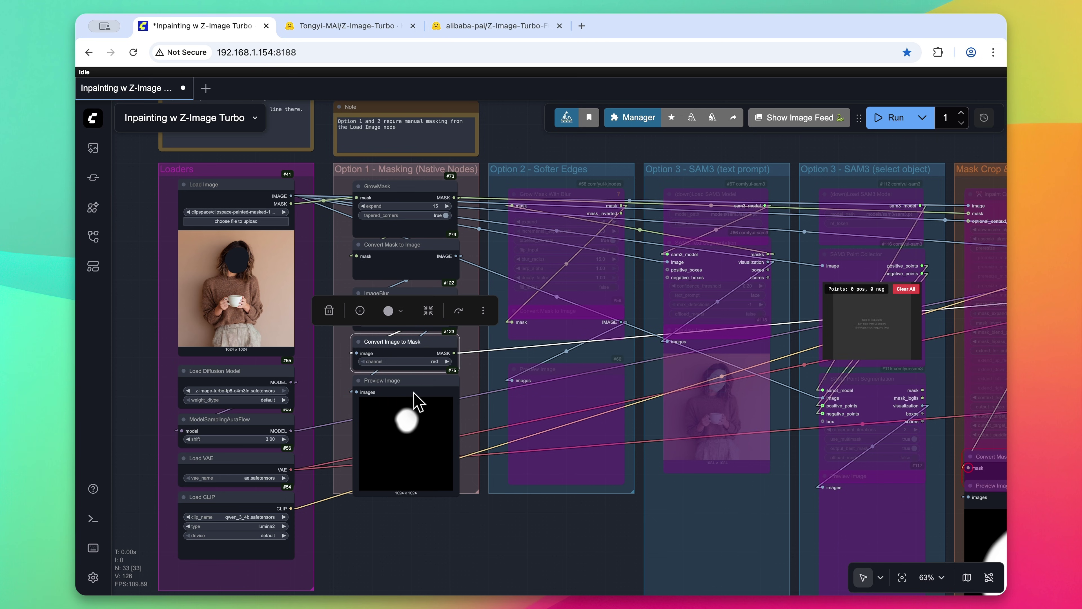
pyautogui.click(414, 422)
pyautogui.scroll(5, 413, 436)
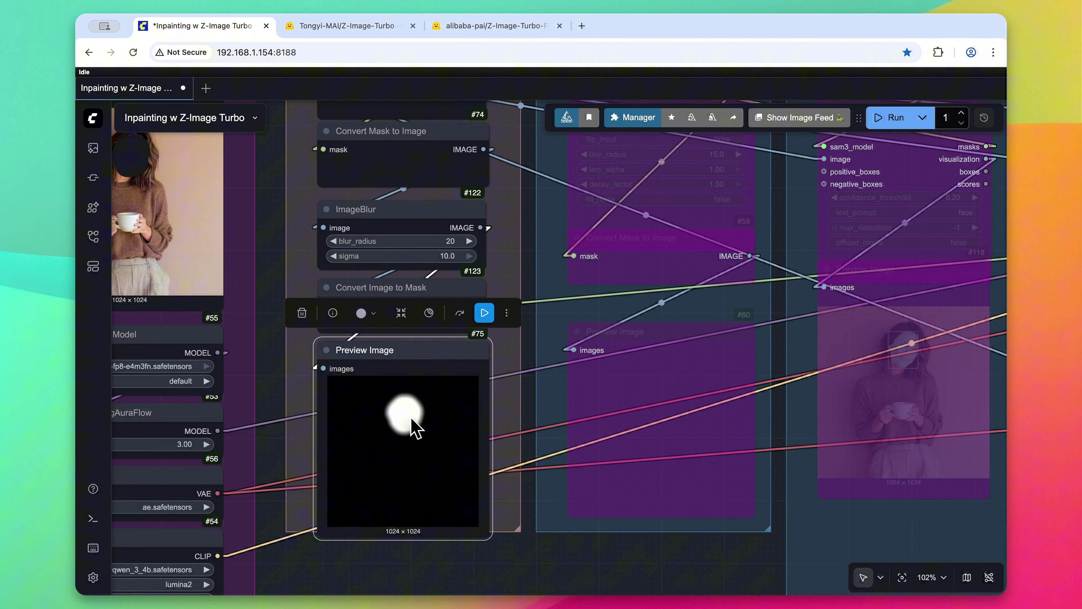
pyautogui.scroll(-5, 411, 420)
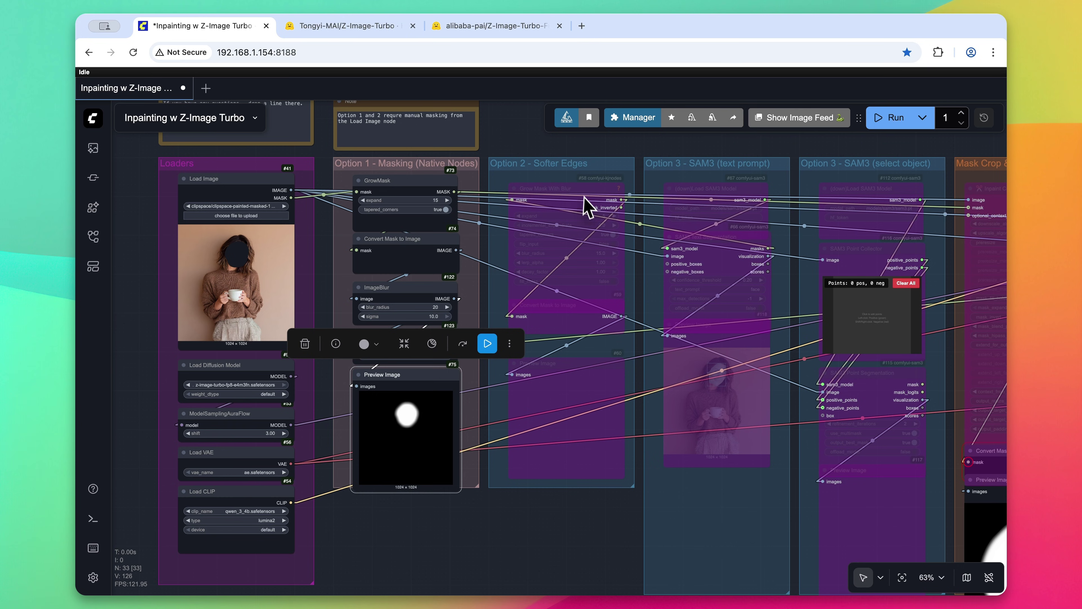
# - Pan right to review the InpaintModelConditioning node and the 'a woman smiling' prompt
pyautogui.hscroll(10, 578, 147)
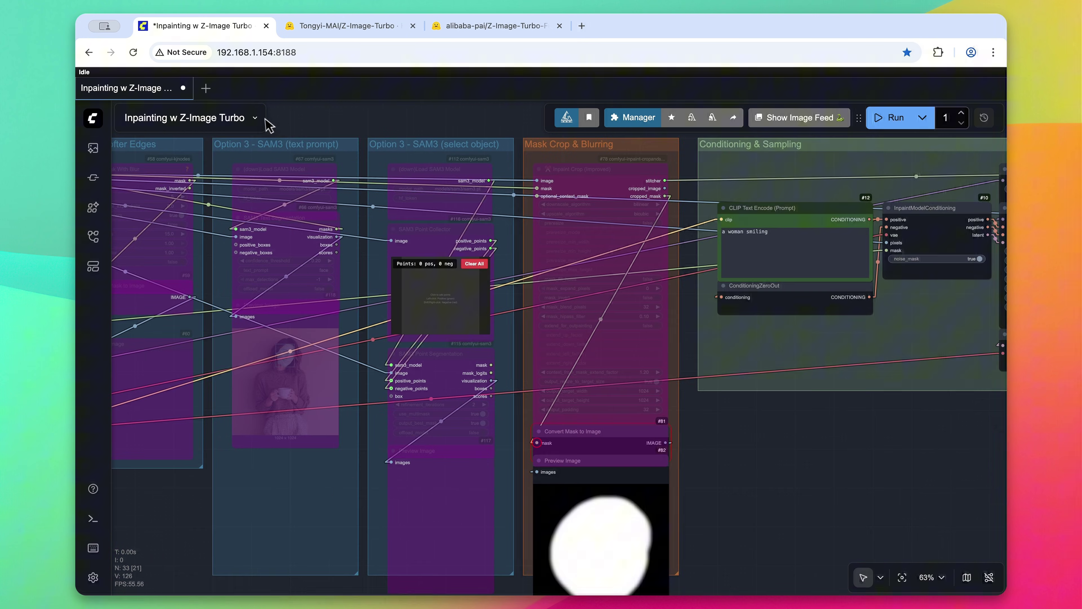
pyautogui.hscroll(5, 329, 126)
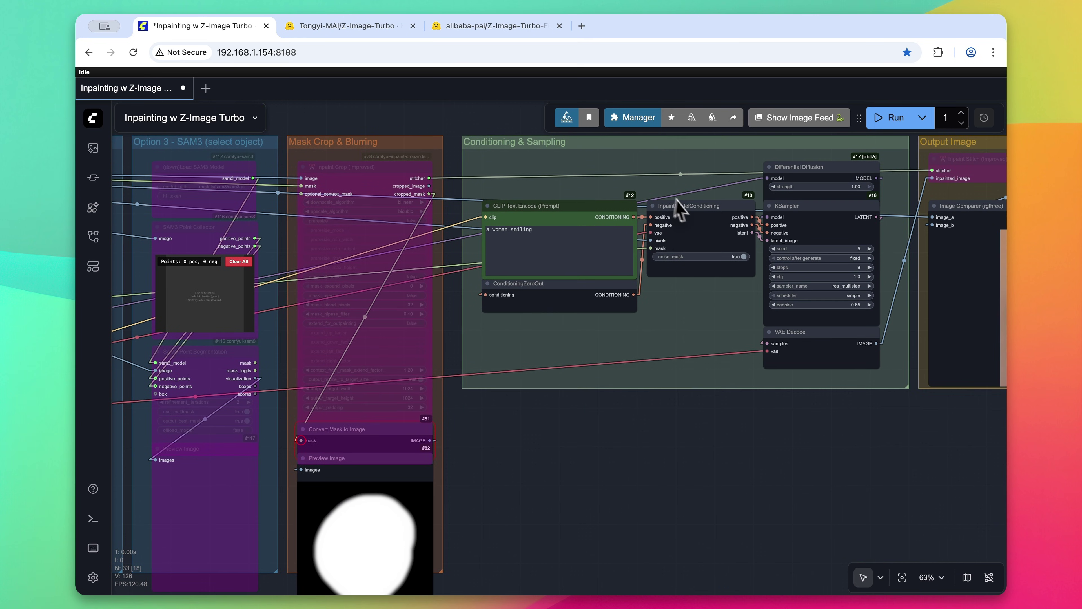
pyautogui.click(704, 212)
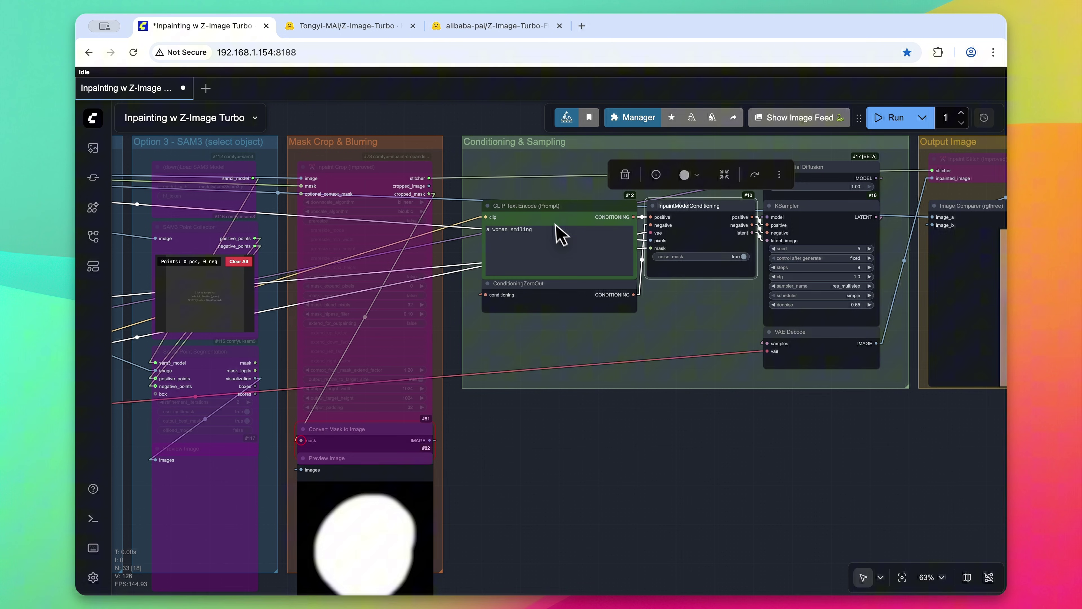
pyautogui.click(551, 215)
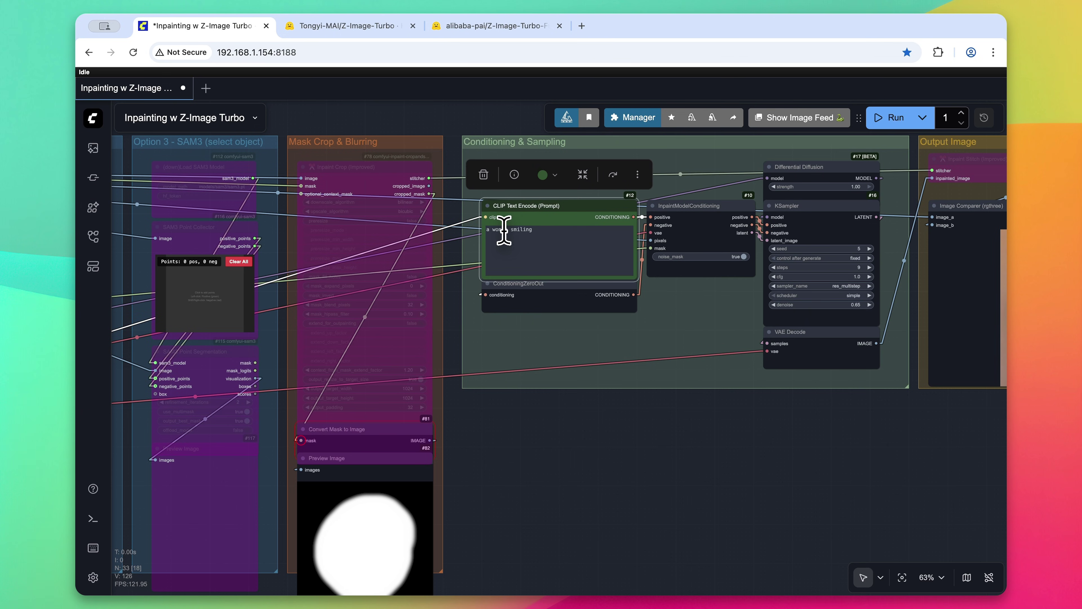
# - Check Differential Diffusion and KSampler: seed 5, 9 steps, cfg 1.0, res_multistep, simple, denoise 0.65
pyautogui.moveTo(715, 501); pyautogui.dragTo(559, 512)
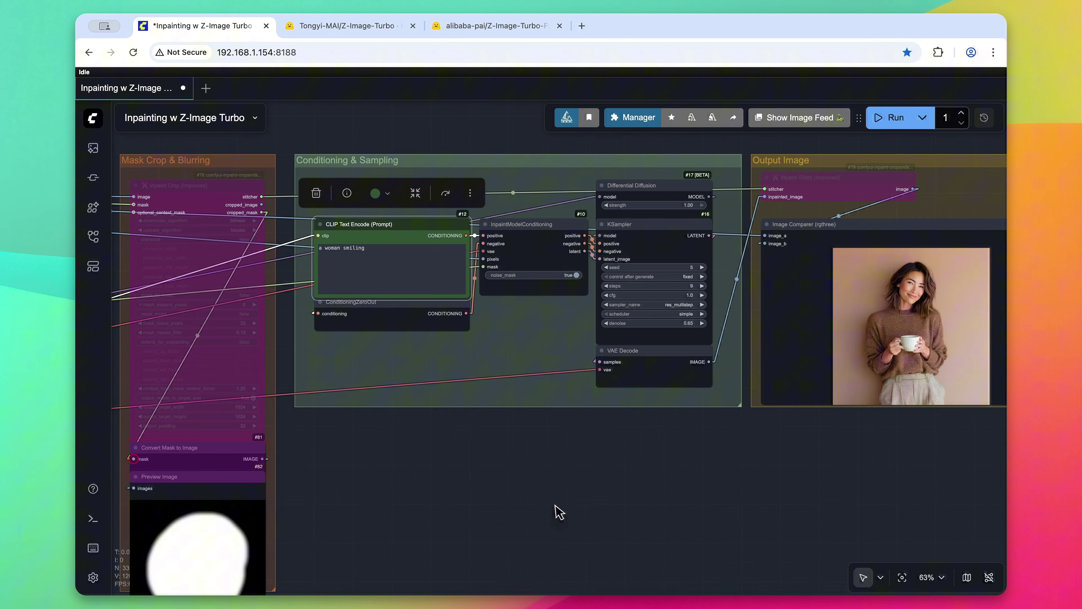
pyautogui.scroll(5, 595, 483)
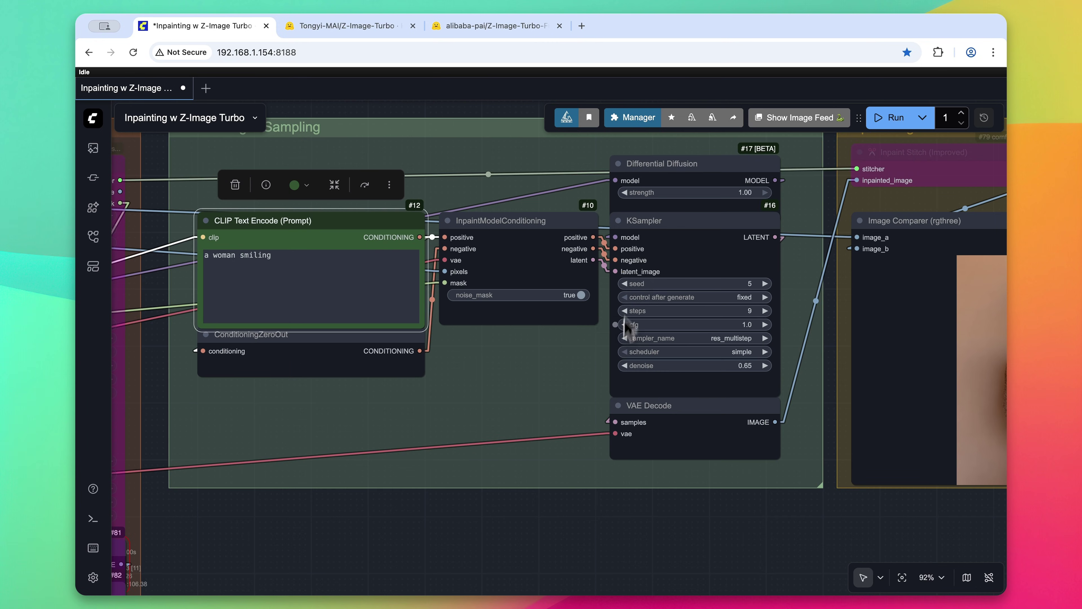
pyautogui.click(672, 168)
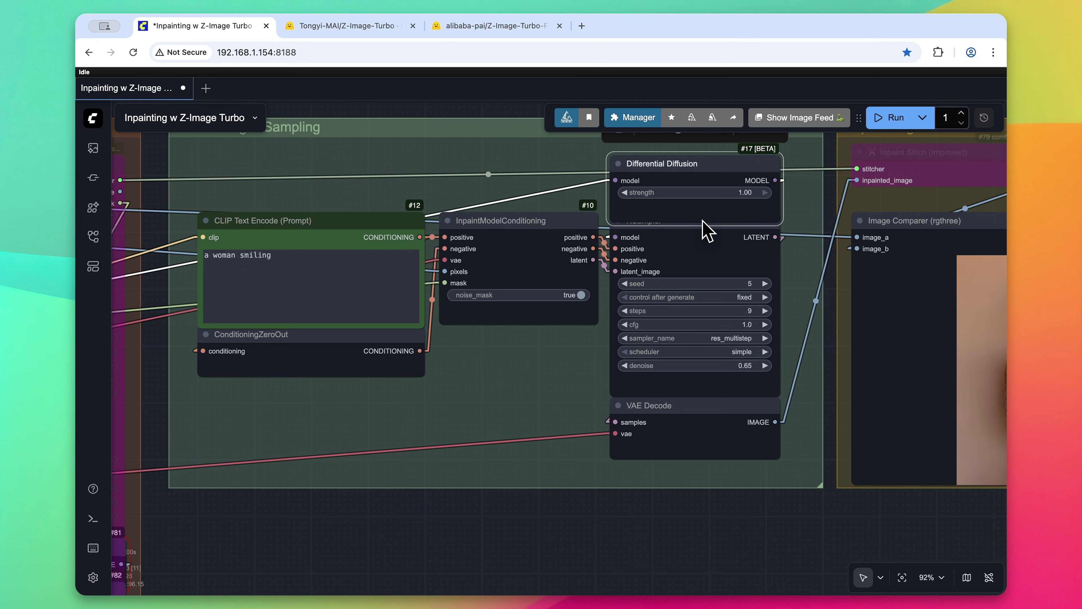
pyautogui.click(705, 232)
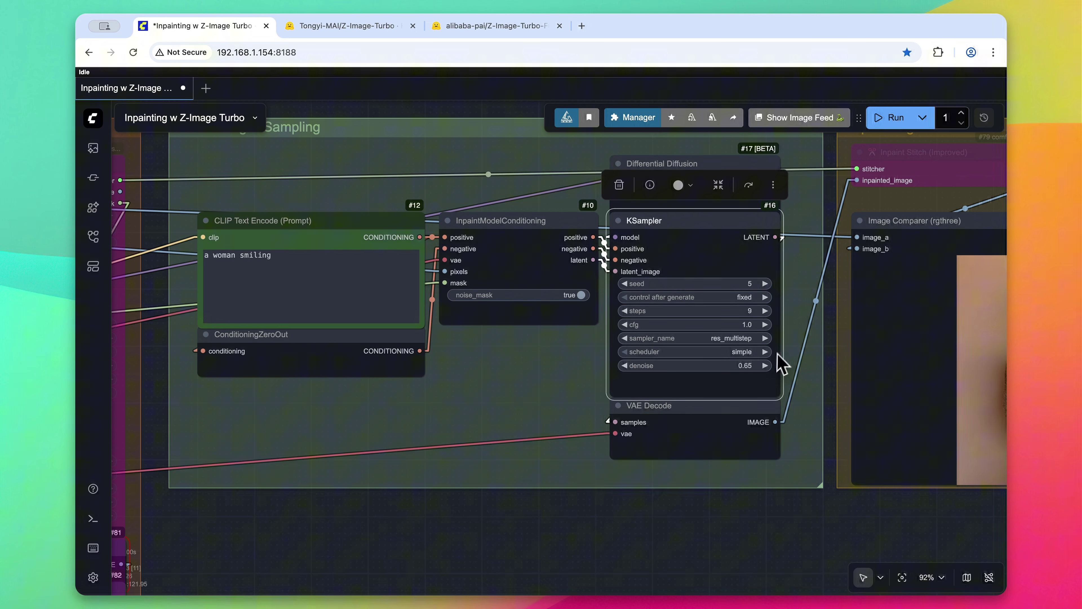
# - Pan and zoom to the Image Comparer to compare the repainted face with the original
pyautogui.click(833, 356)
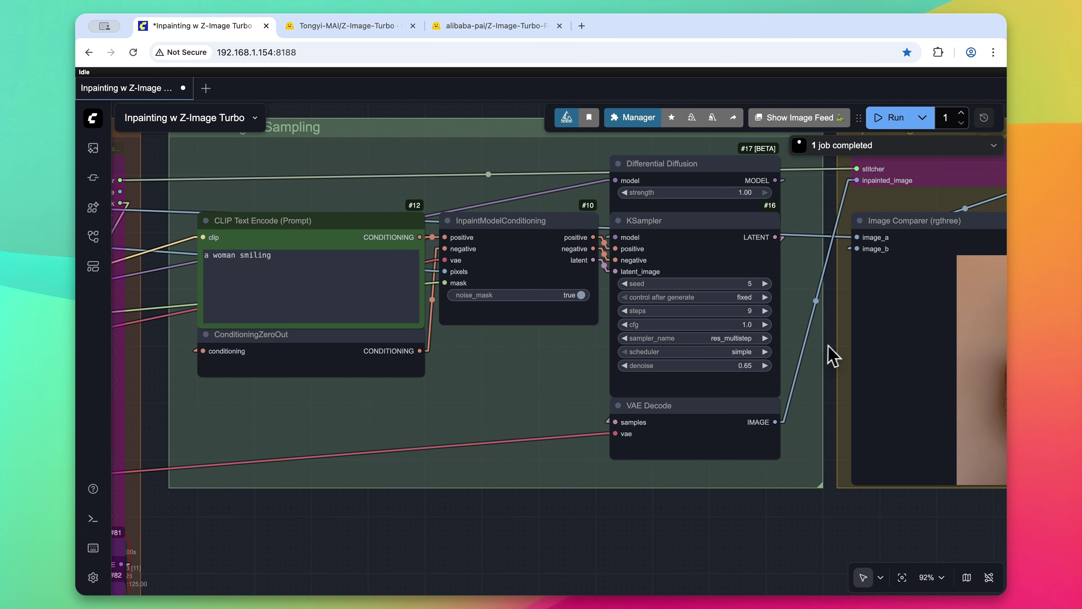
pyautogui.moveTo(833, 356); pyautogui.dragTo(351, 339)
pyautogui.scroll(8, 566, 283)
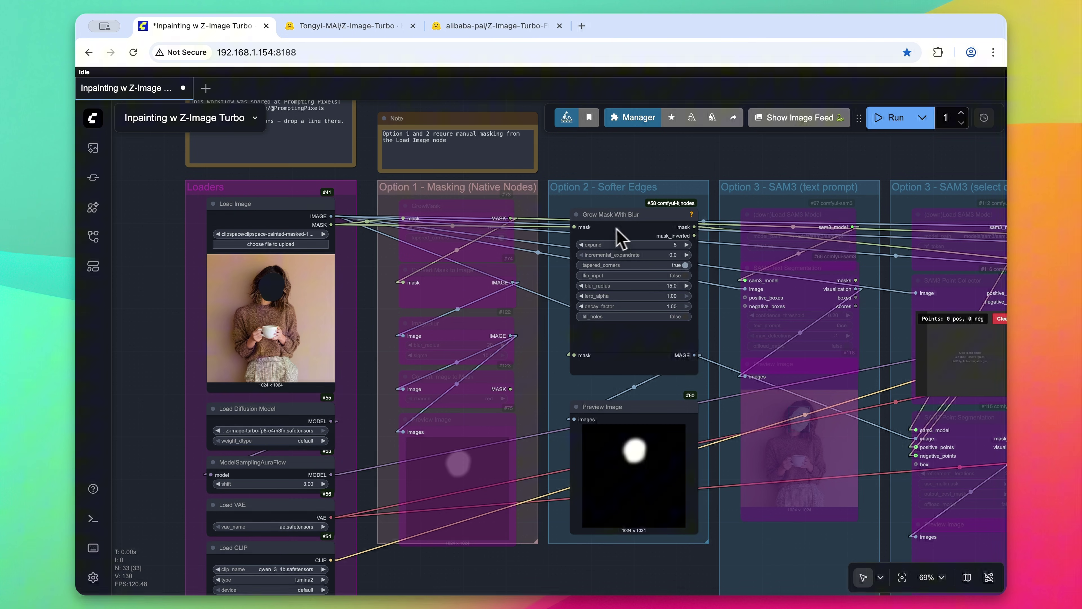
# - Inspect Option 2's Grow Mask With Blur (expand 5, blur_radius 15.0) and its soft mask preview
pyautogui.click(636, 235)
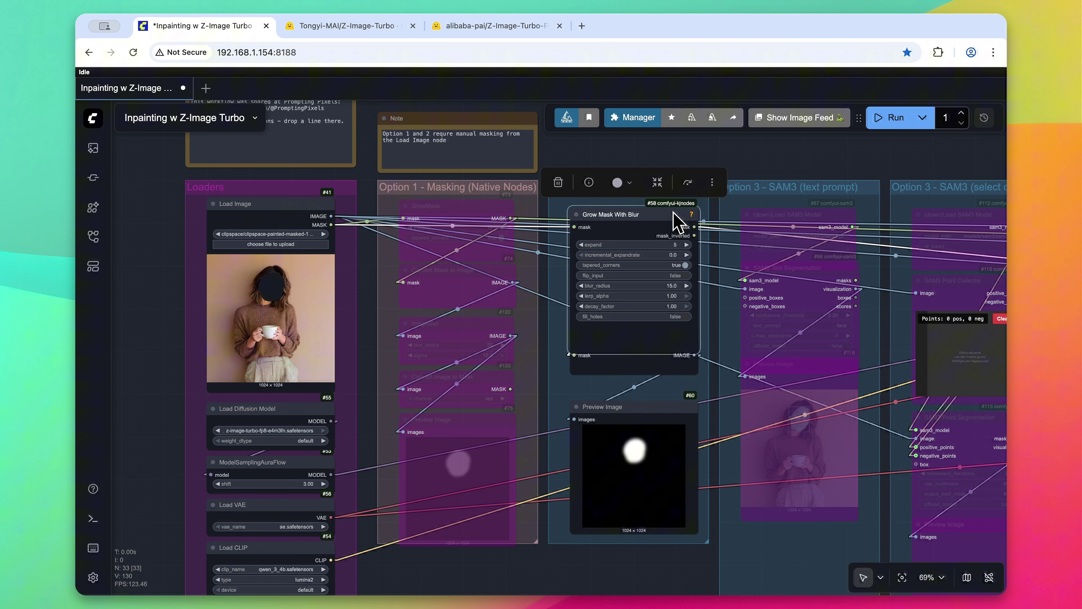
pyautogui.moveTo(675, 215)
pyautogui.scroll(2, 667, 307)
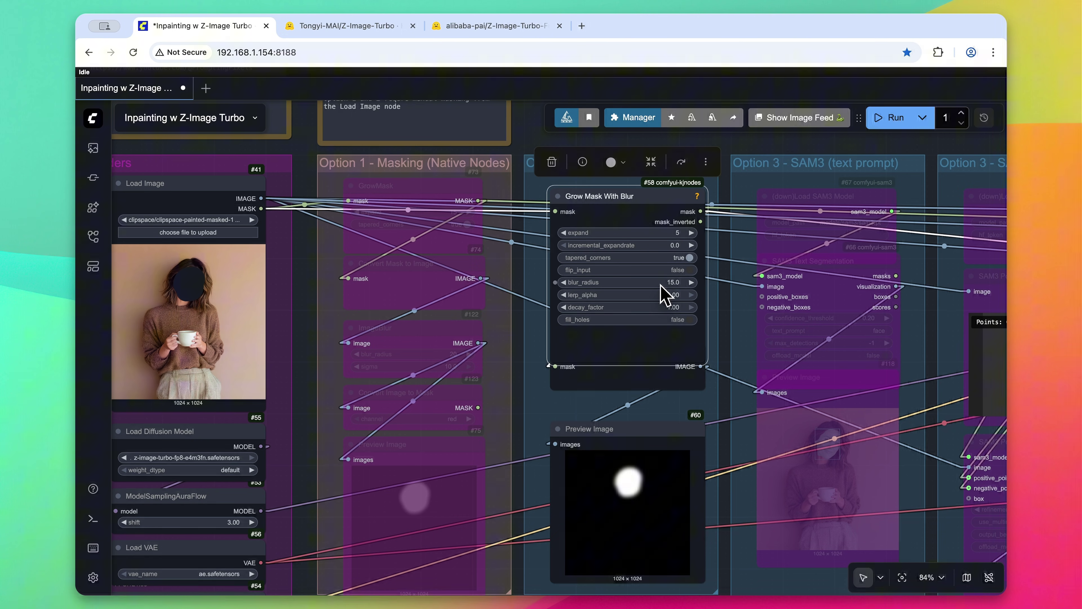
pyautogui.moveTo(654, 390); pyautogui.dragTo(656, 422)
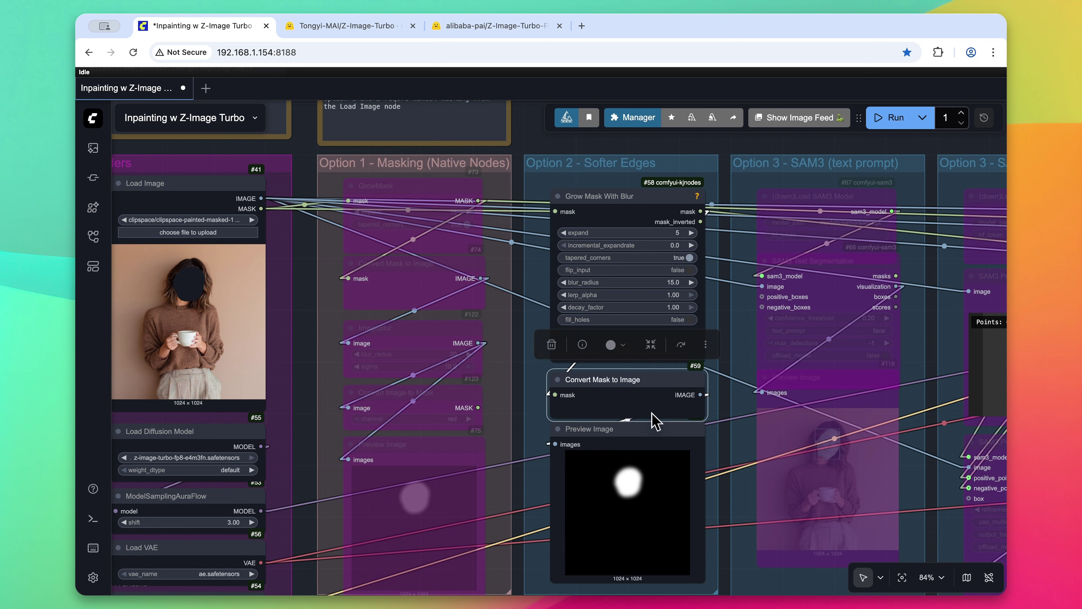
pyautogui.click(649, 448)
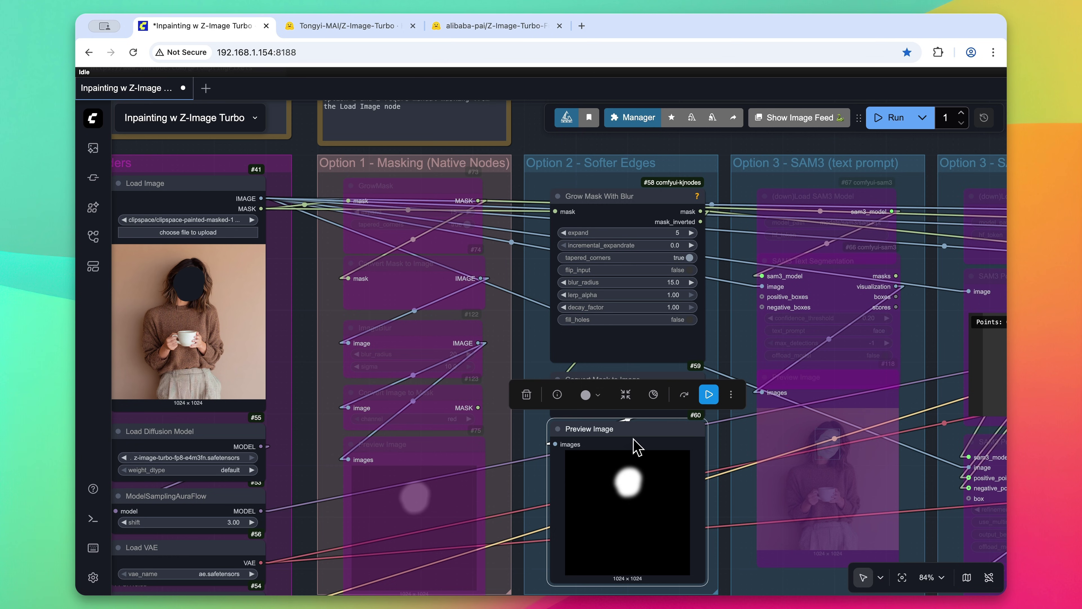
# - Zoom out and pan to the Mask Crop & Blurring and Conditioning & Sampling groups
pyautogui.scroll(-1, 709, 282)
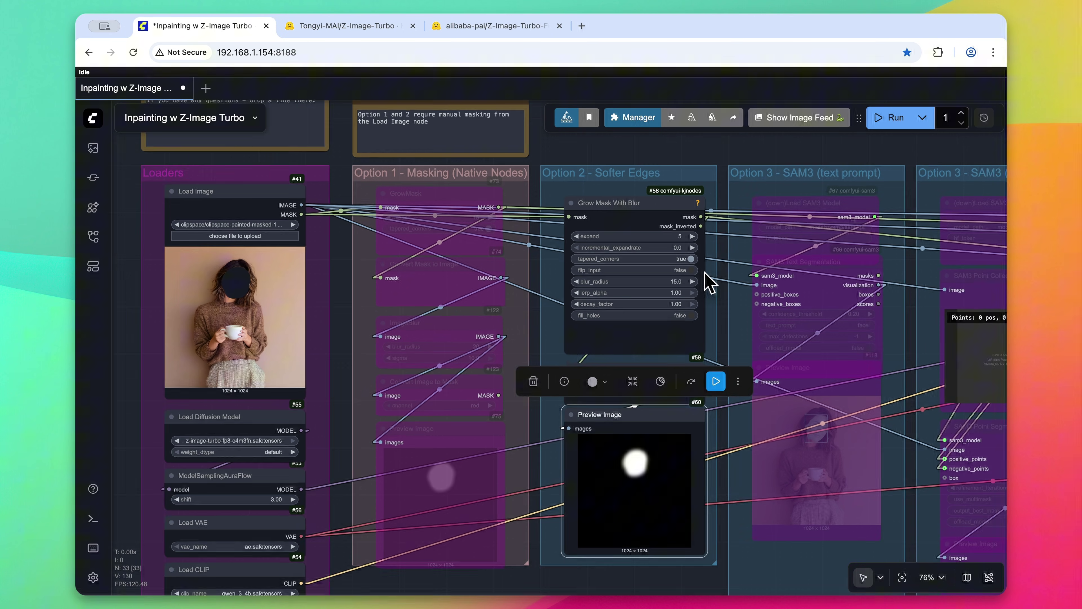
pyautogui.scroll(-3, 709, 282)
pyautogui.scroll(1, 791, 171)
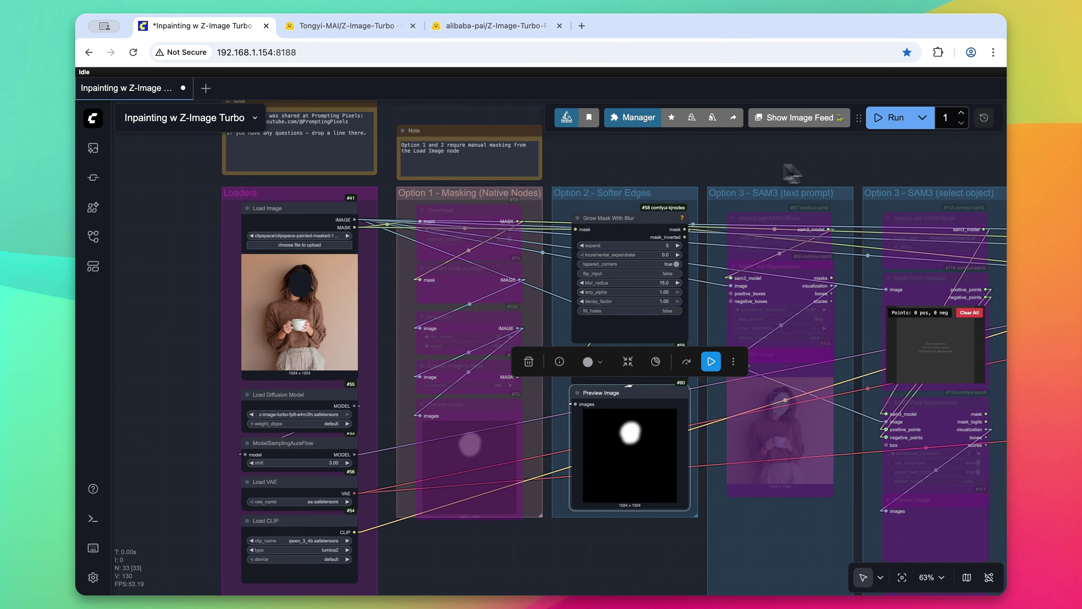
pyautogui.moveTo(791, 171); pyautogui.dragTo(455, 155)
# - Queue the inpainting workflow from the Conditioning & Sampling group
pyautogui.moveTo(643, 163); pyautogui.dragTo(294, 145)
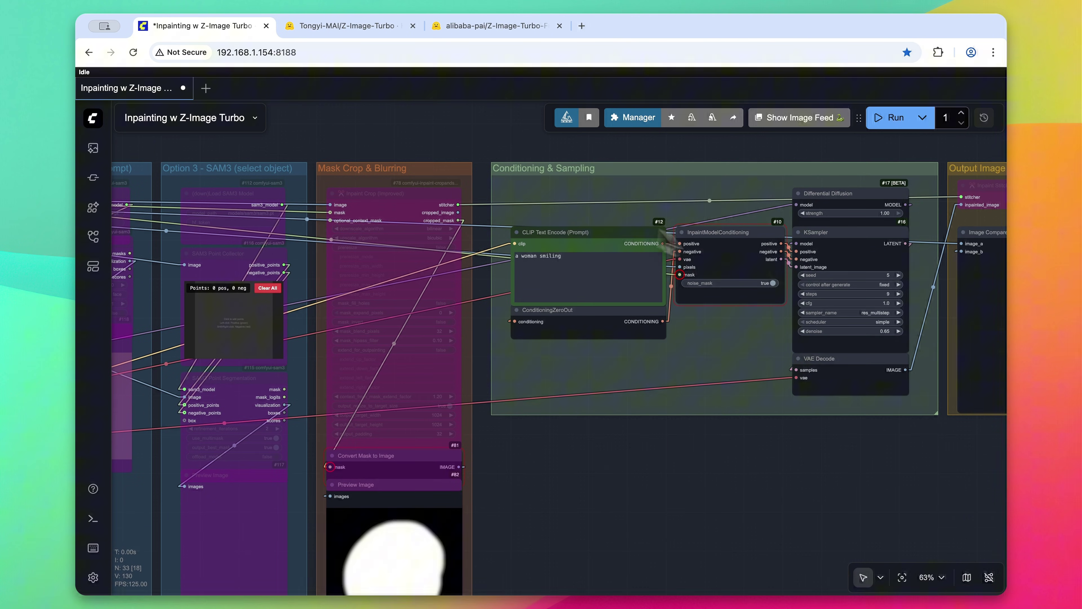
pyautogui.click(732, 247)
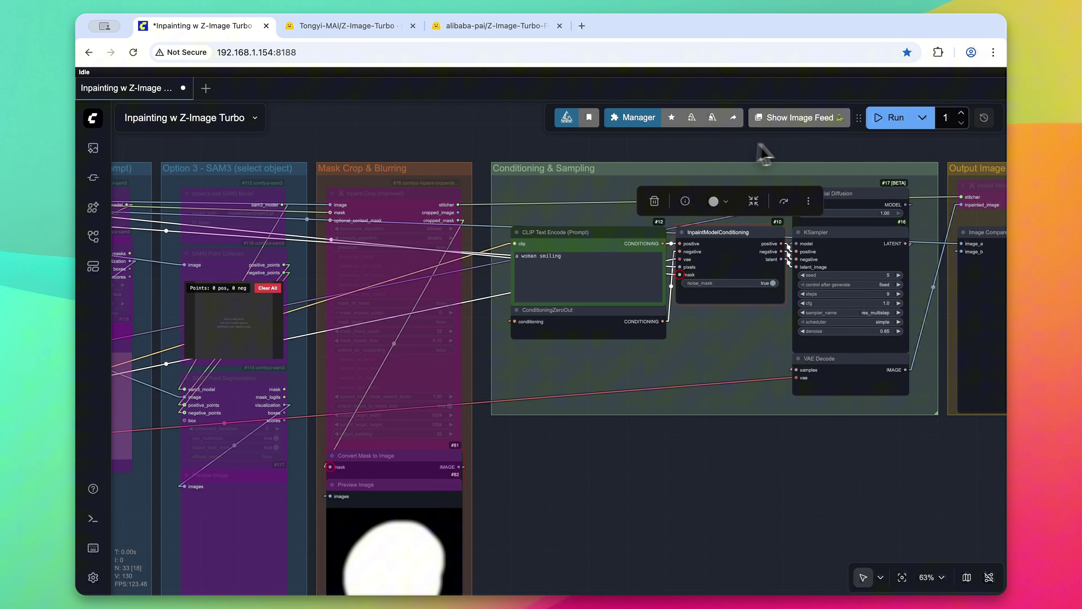
pyautogui.click(888, 121)
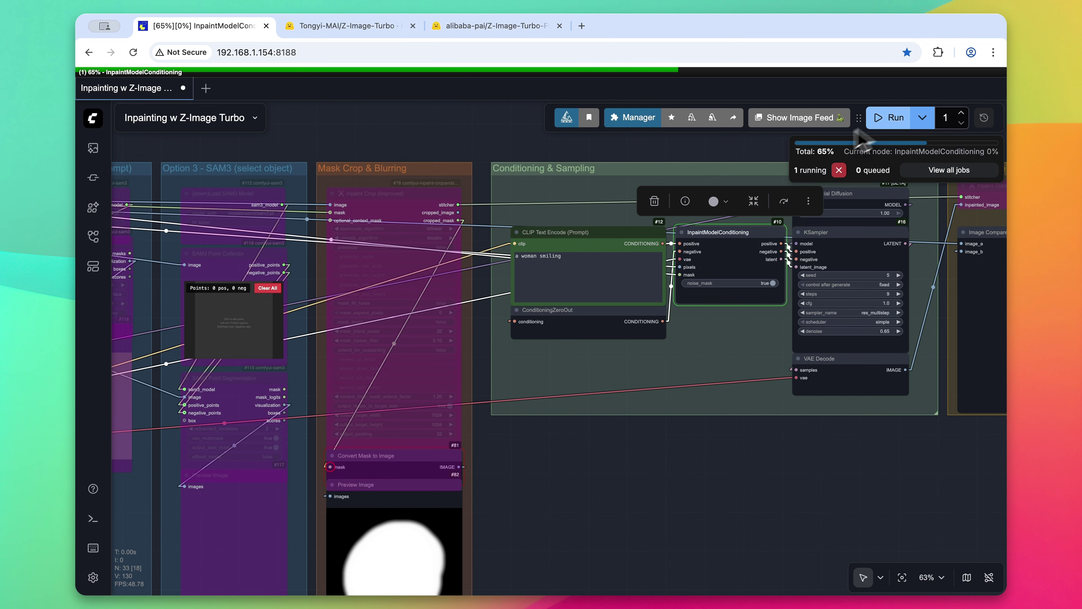
# - Check the prompt and KSampler during the run, then zoom into the Output Image comparer
pyautogui.click(559, 249)
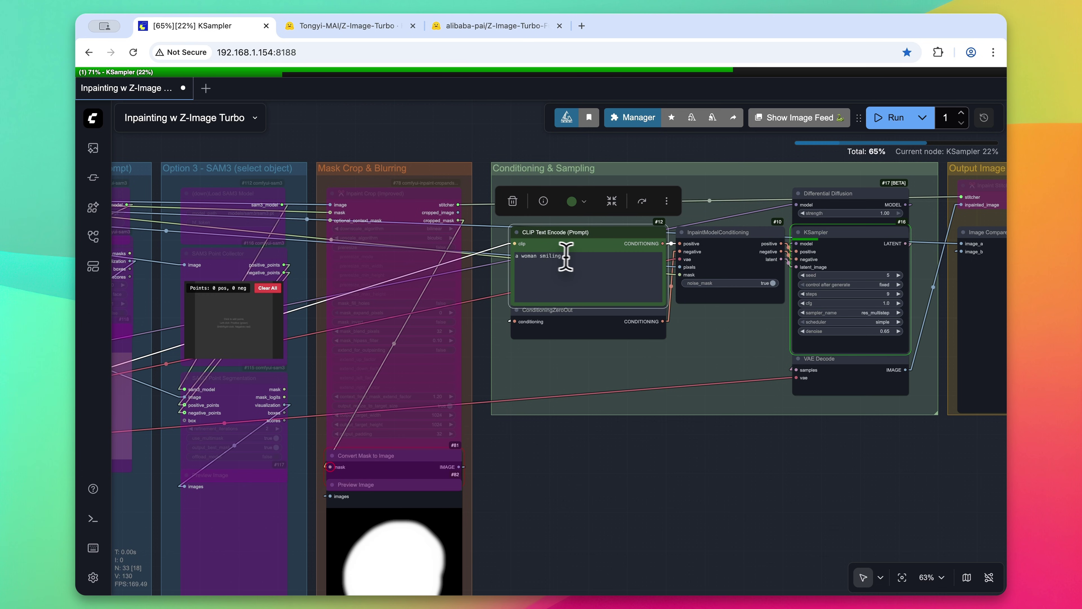
pyautogui.click(858, 347)
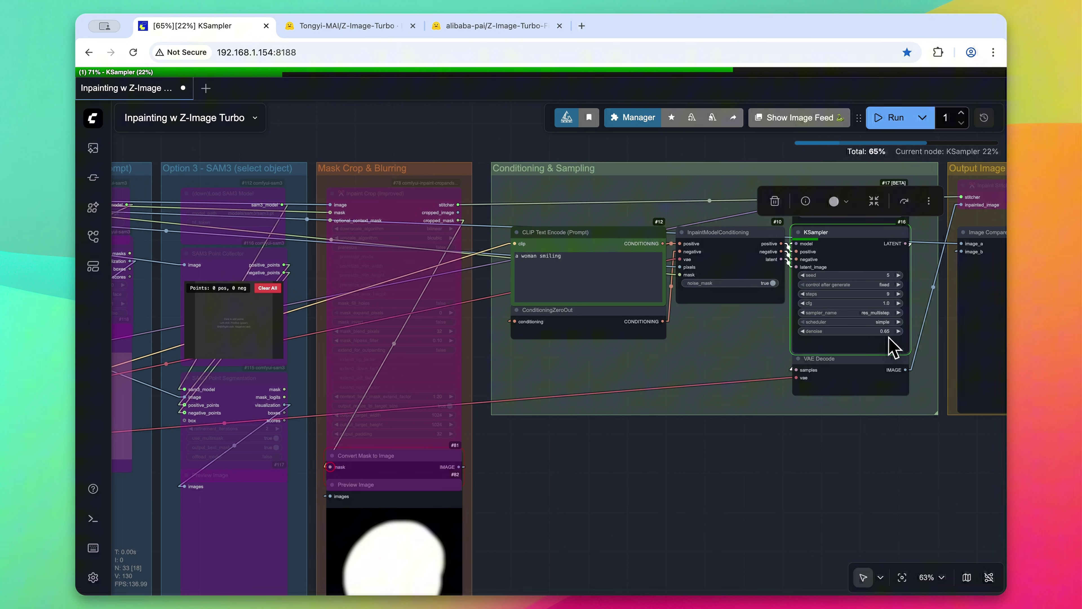
pyautogui.scroll(3, 893, 347)
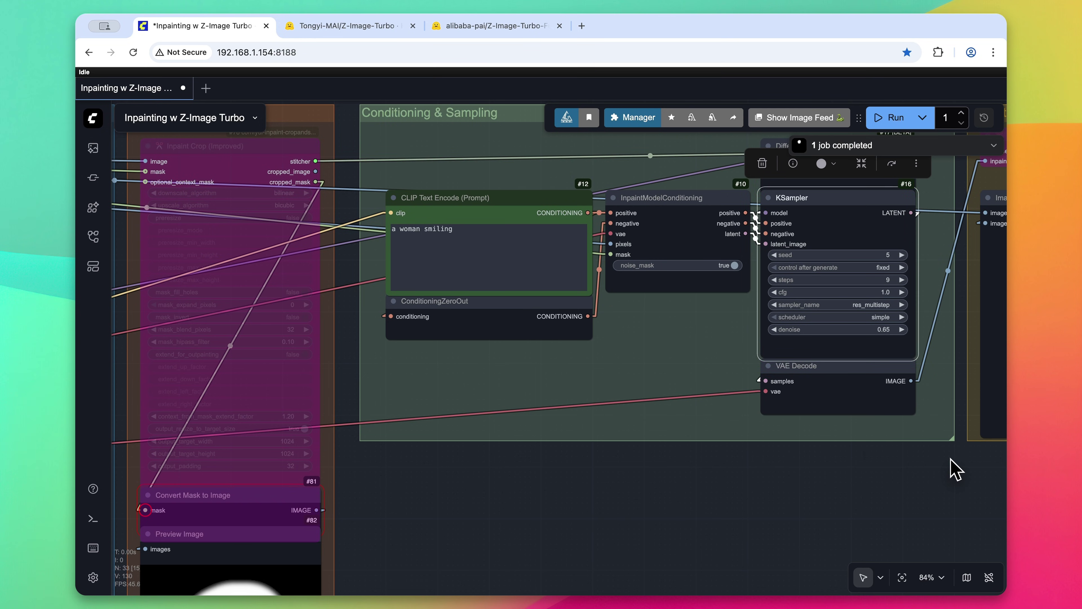
pyautogui.moveTo(955, 469); pyautogui.dragTo(332, 491)
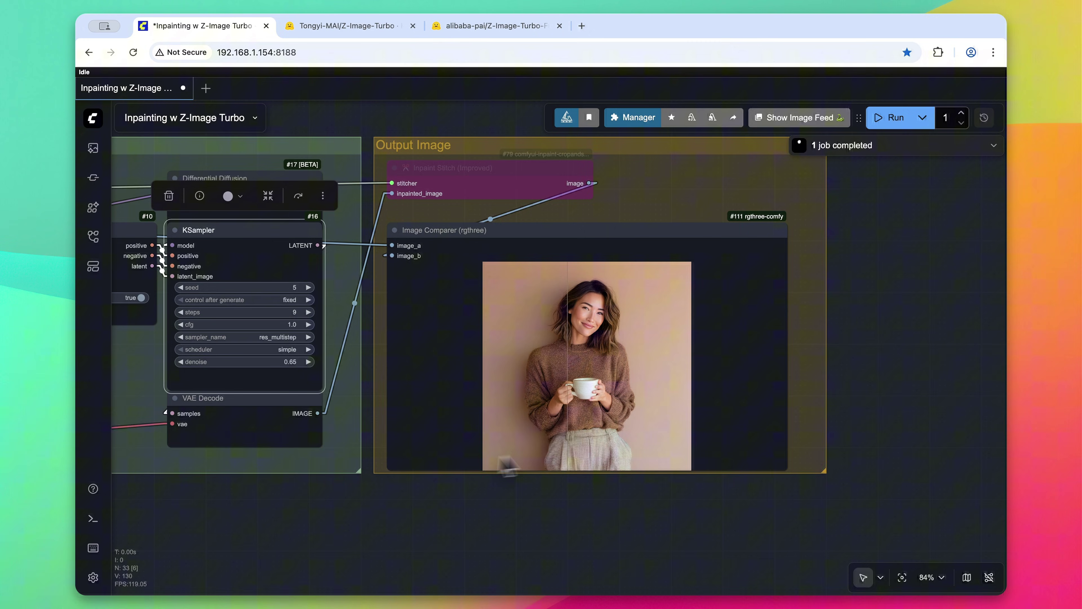
pyautogui.scroll(9, 633, 375)
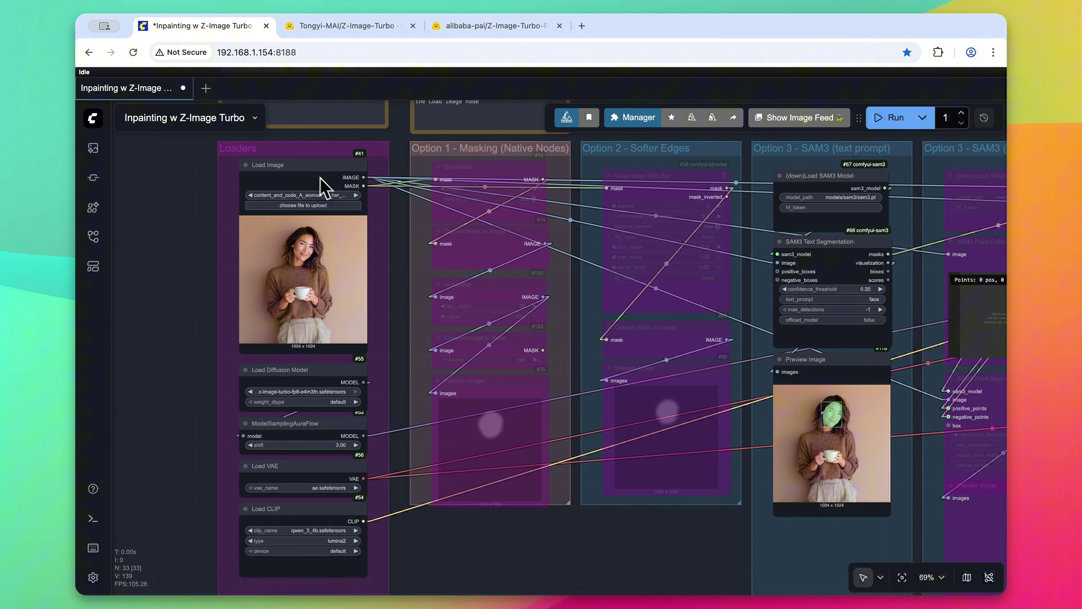
pyautogui.click(326, 188)
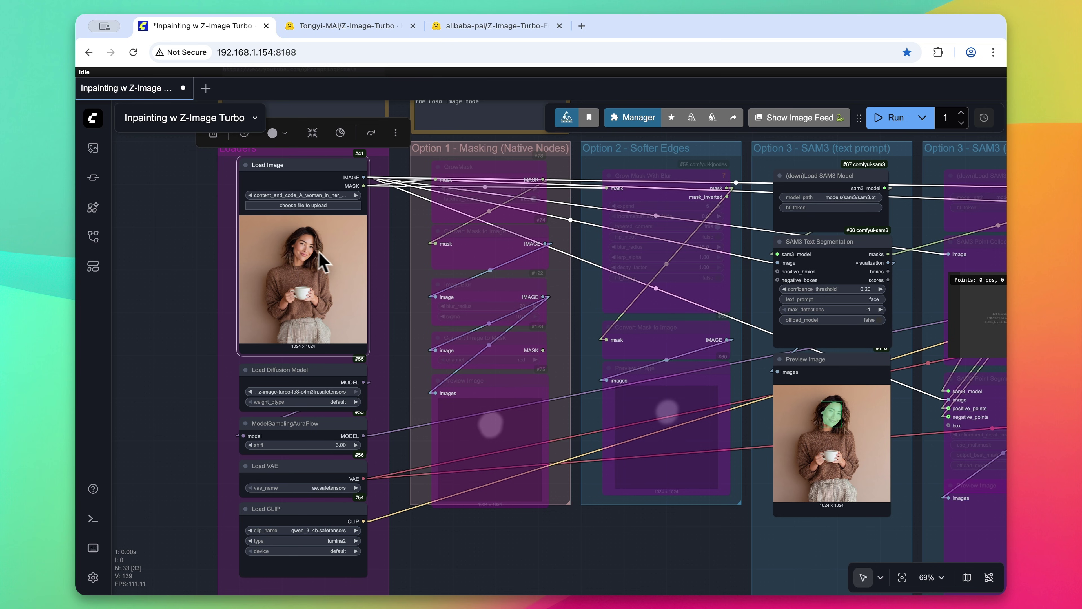
pyautogui.moveTo(413, 256); pyautogui.dragTo(228, 260)
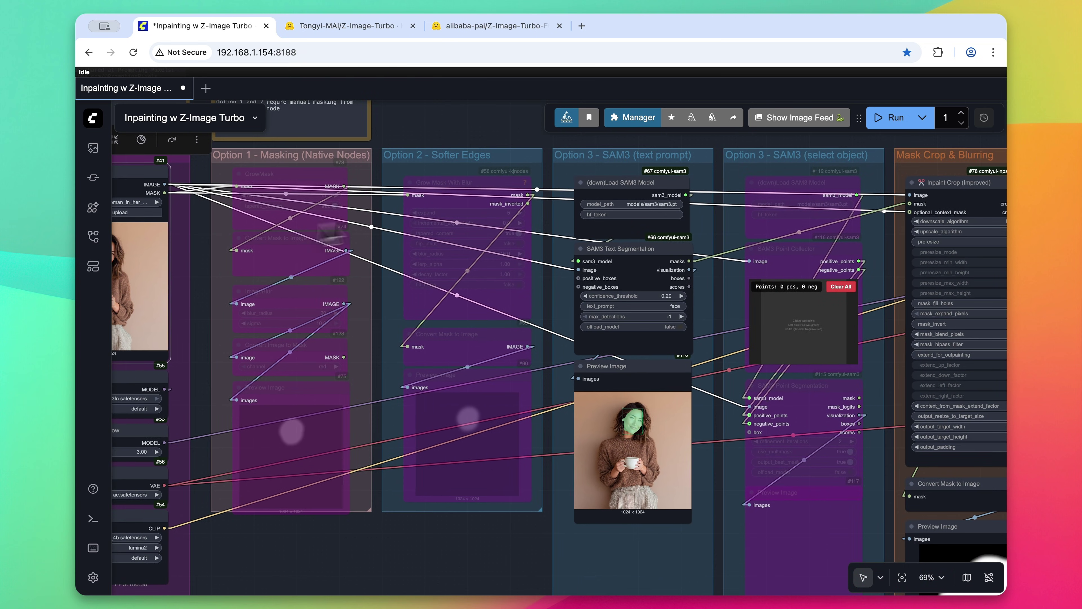
pyautogui.moveTo(552, 225); pyautogui.dragTo(464, 219)
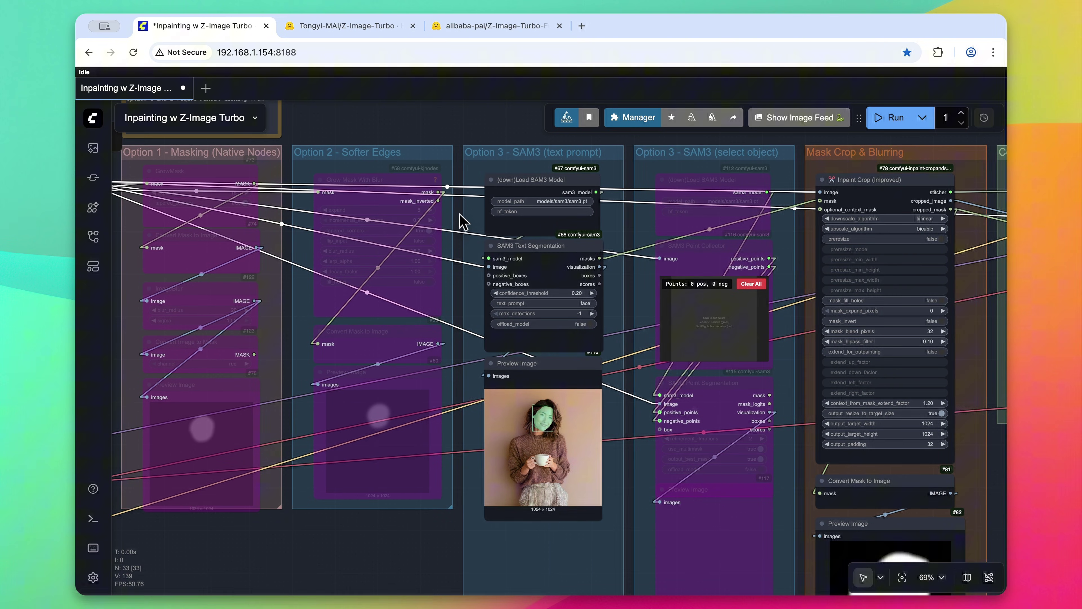
pyautogui.scroll(3, 464, 218)
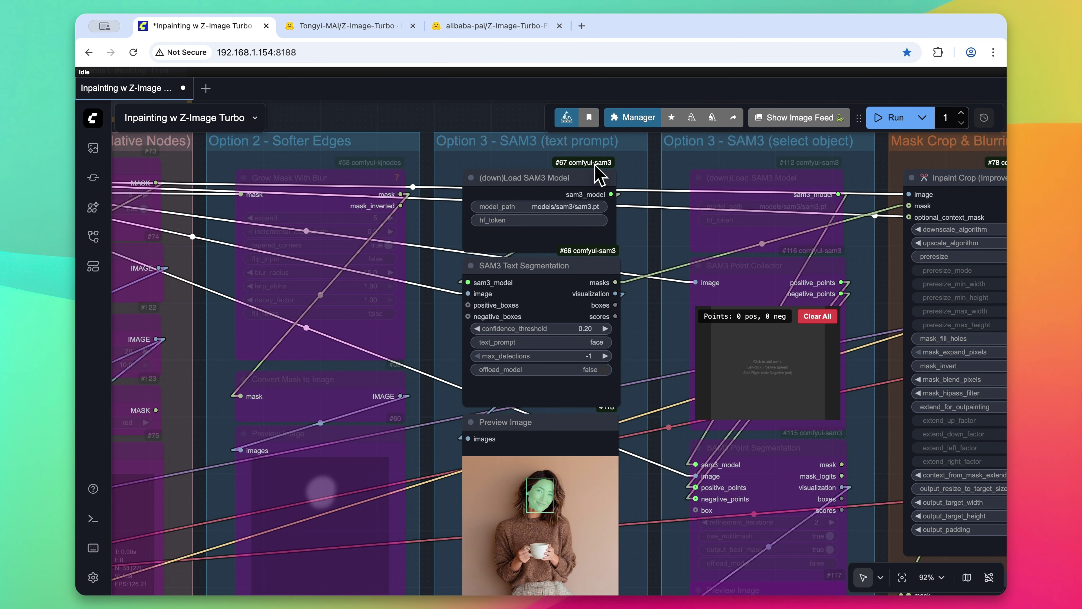
pyautogui.click(571, 196)
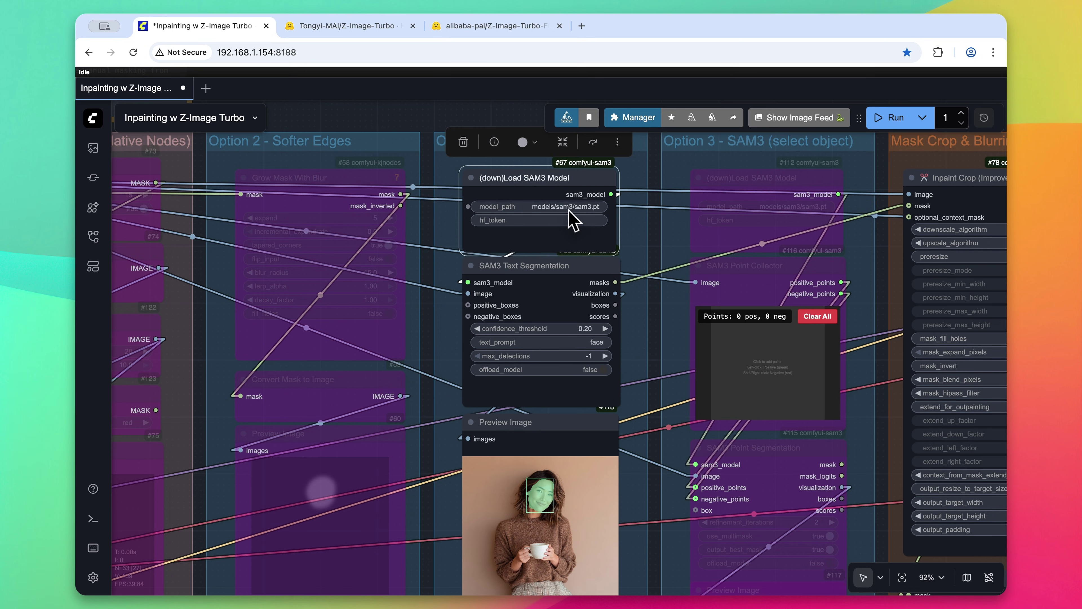
pyautogui.click(559, 277)
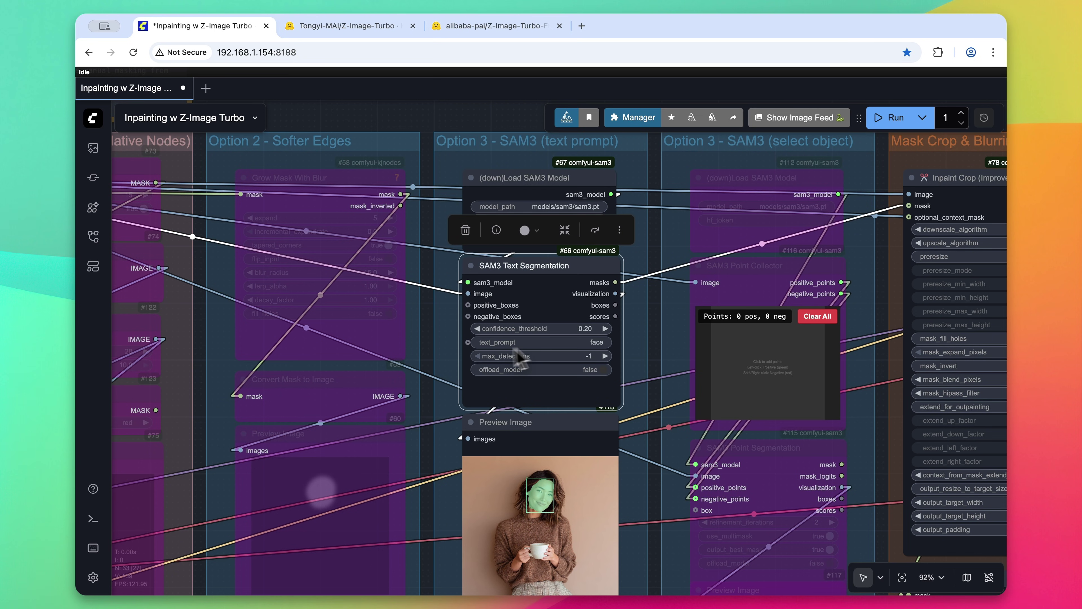
pyautogui.moveTo(426, 369); pyautogui.dragTo(390, 244)
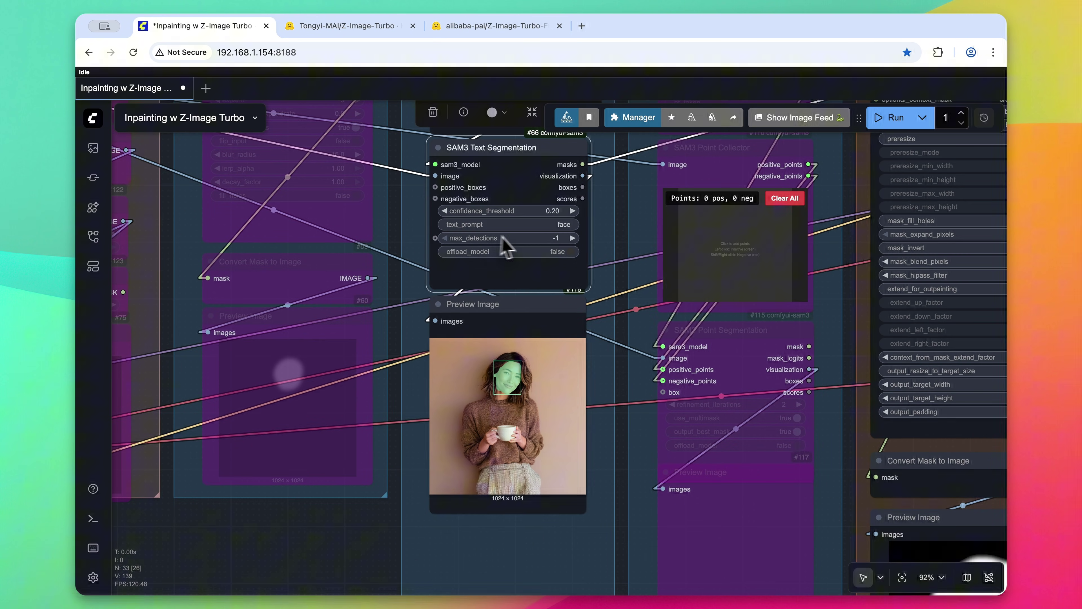
pyautogui.scroll(5, 516, 384)
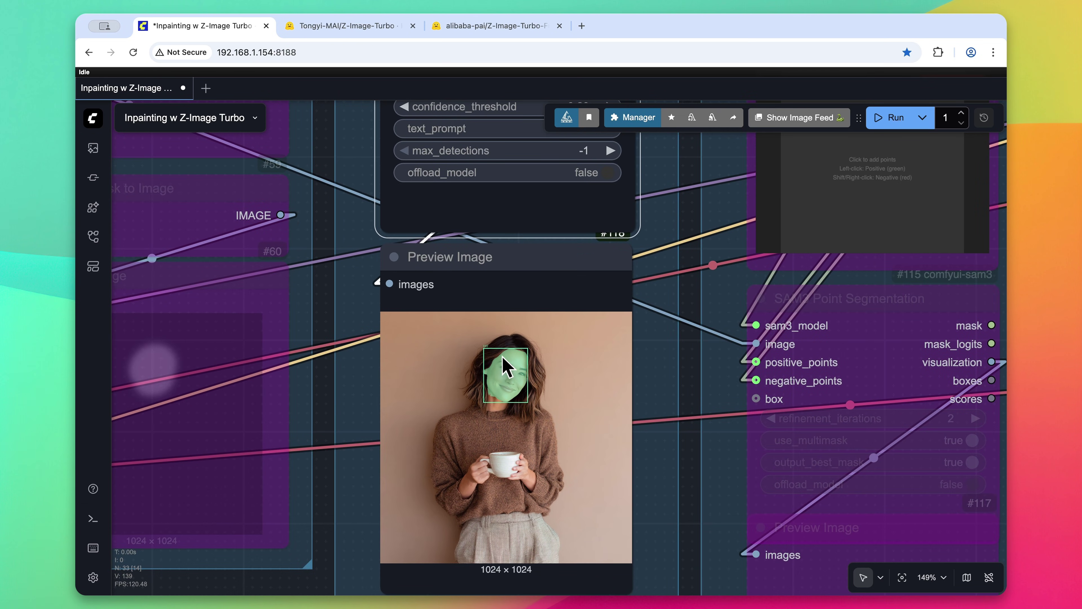
pyautogui.scroll(-5, 503, 358)
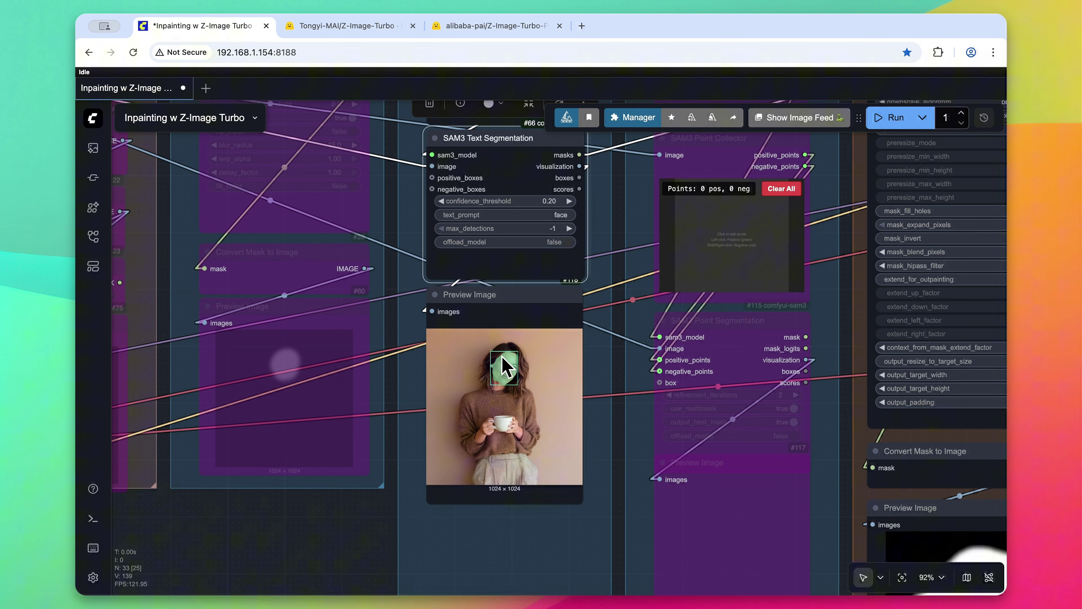
pyautogui.scroll(-3, 503, 362)
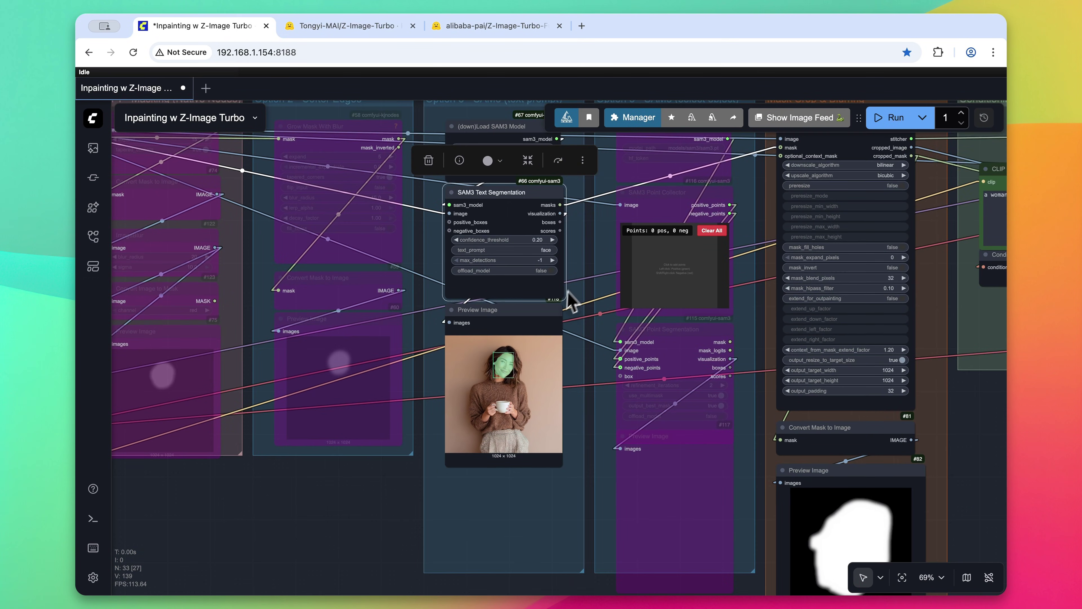
pyautogui.scroll(2, 567, 313)
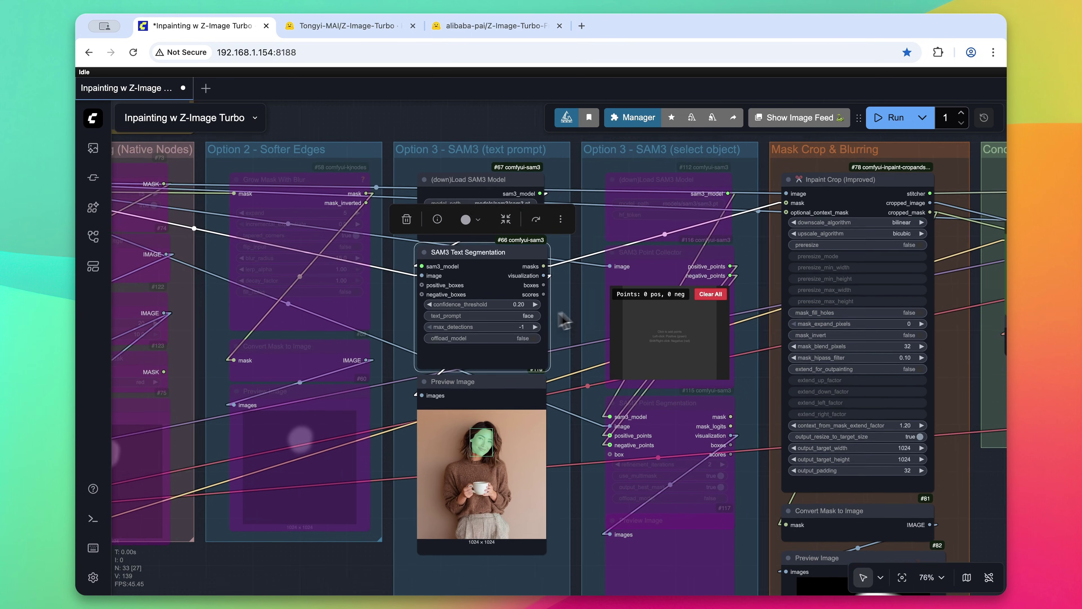
pyautogui.hscroll(6, 563, 319)
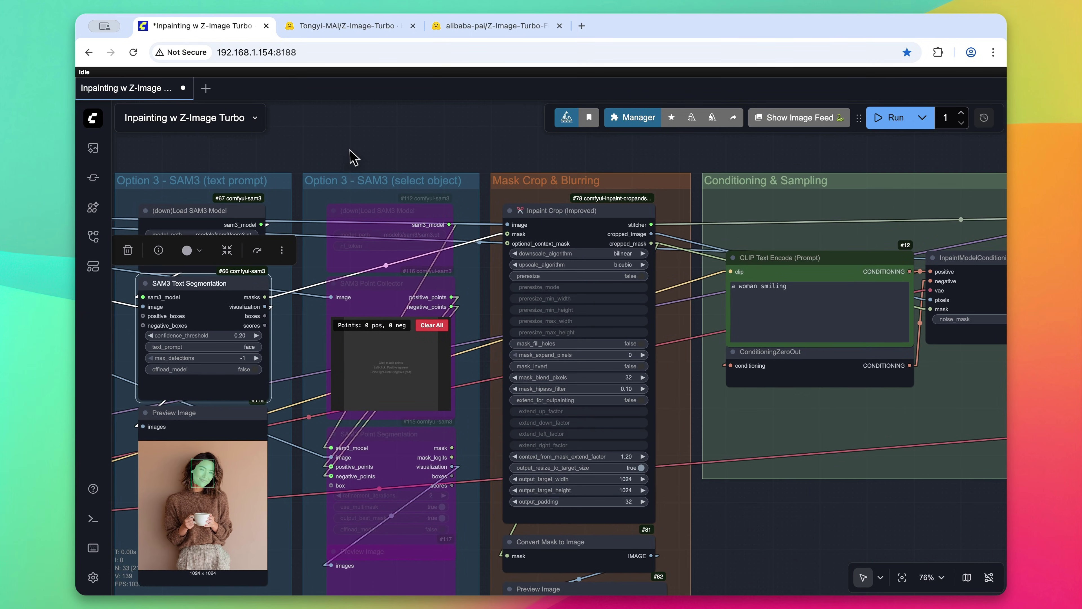
# - Review Inpaint Crop (Improved): 1024×1024 output, mask_blend_pixels 32, padding 32
pyautogui.click(563, 219)
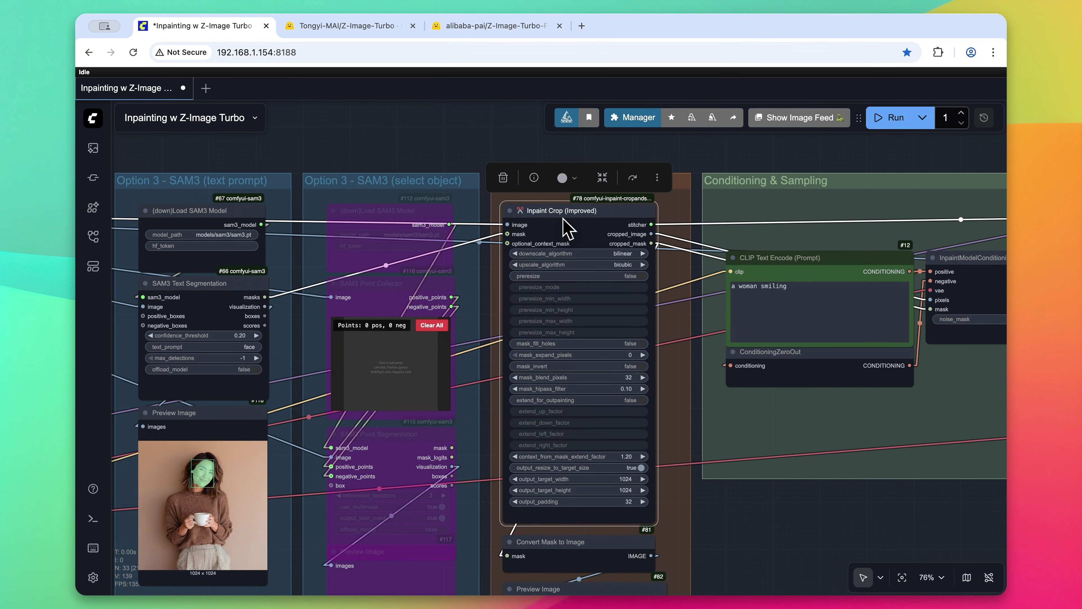
pyautogui.scroll(2, 564, 219)
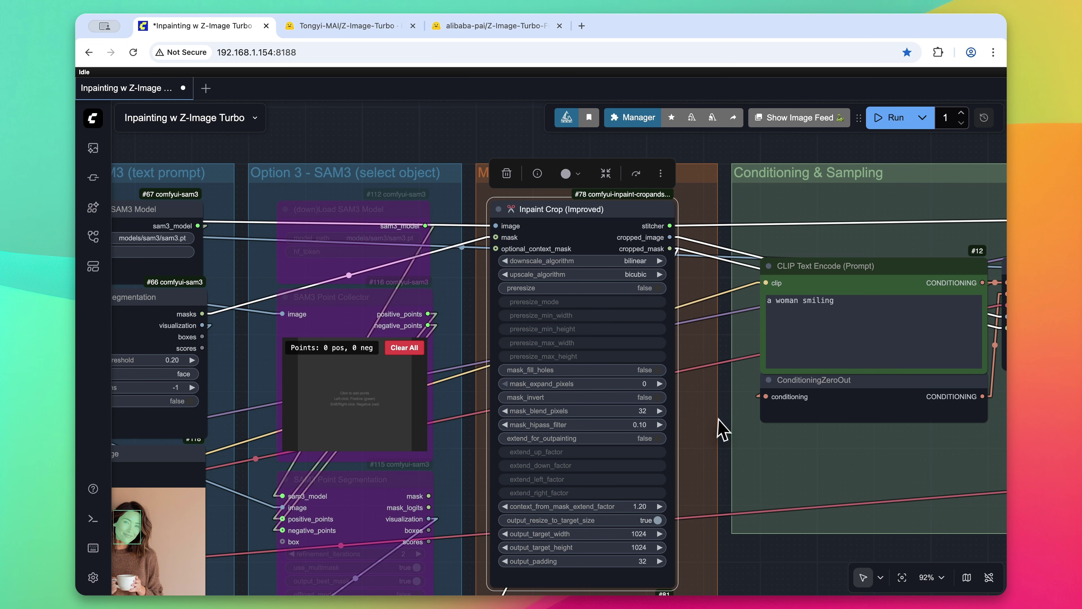
pyautogui.moveTo(718, 427); pyautogui.dragTo(644, 362)
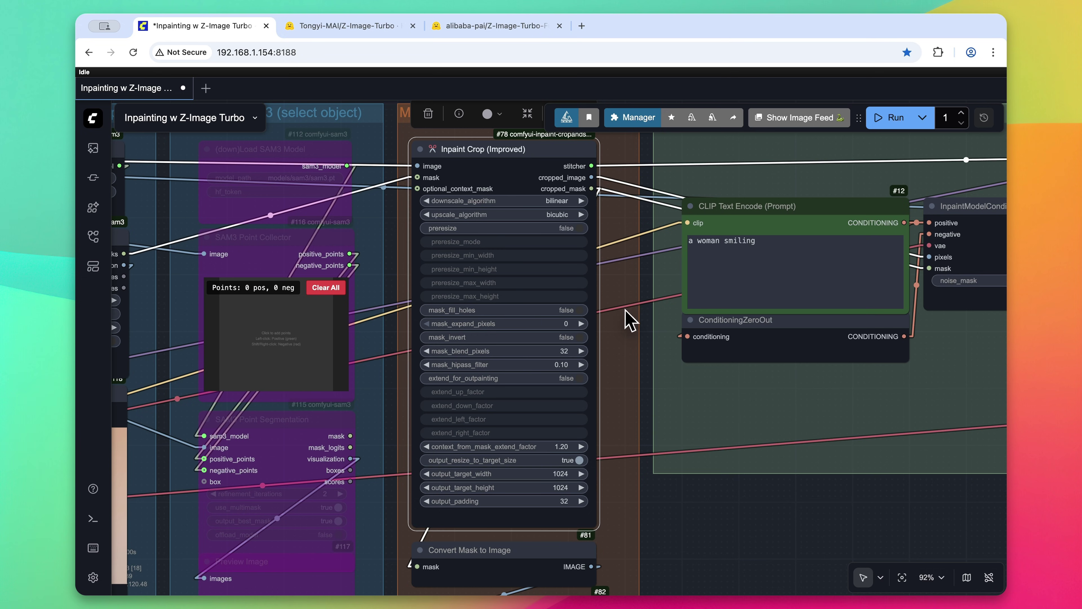
pyautogui.moveTo(648, 358); pyautogui.dragTo(643, 304)
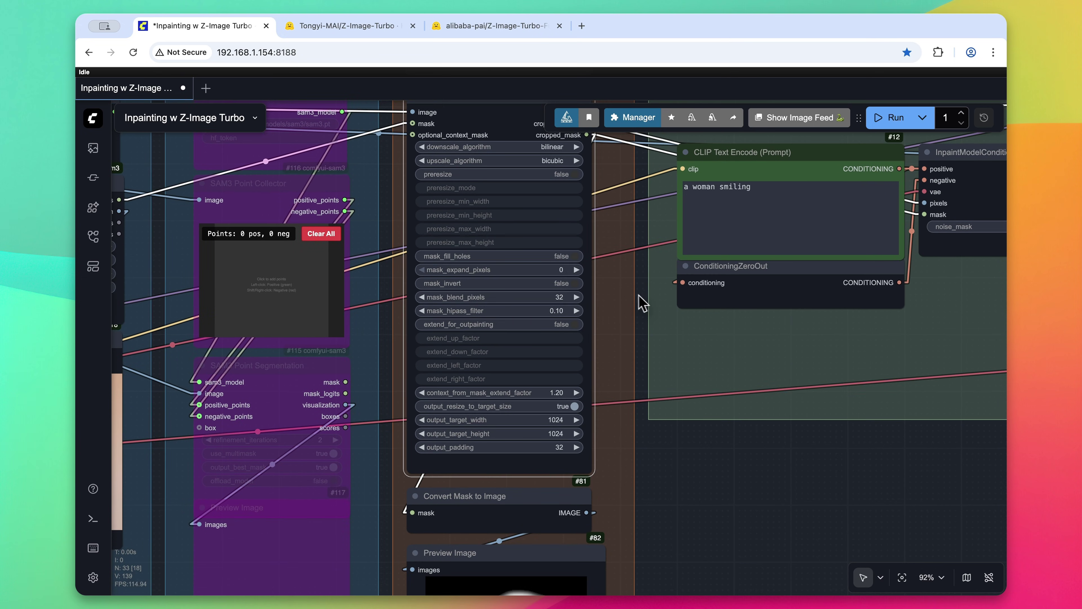
# - Zoom out and pan to show the Conditioning & Sampling group beside the crop node
pyautogui.scroll(-5, 648, 389)
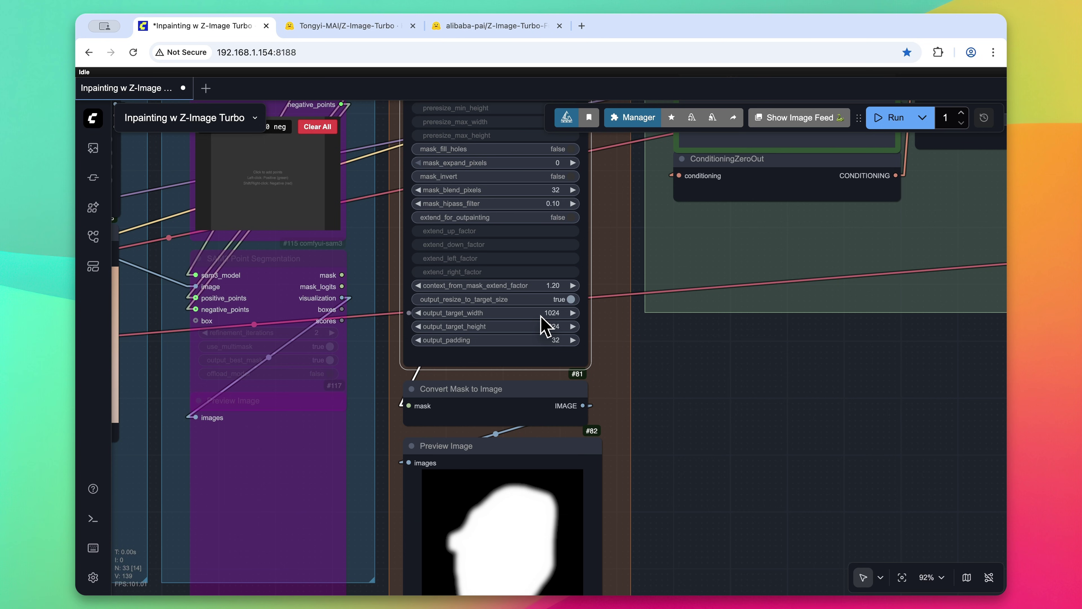
pyautogui.scroll(-5, 544, 324)
pyautogui.moveTo(667, 394); pyautogui.dragTo(715, 372)
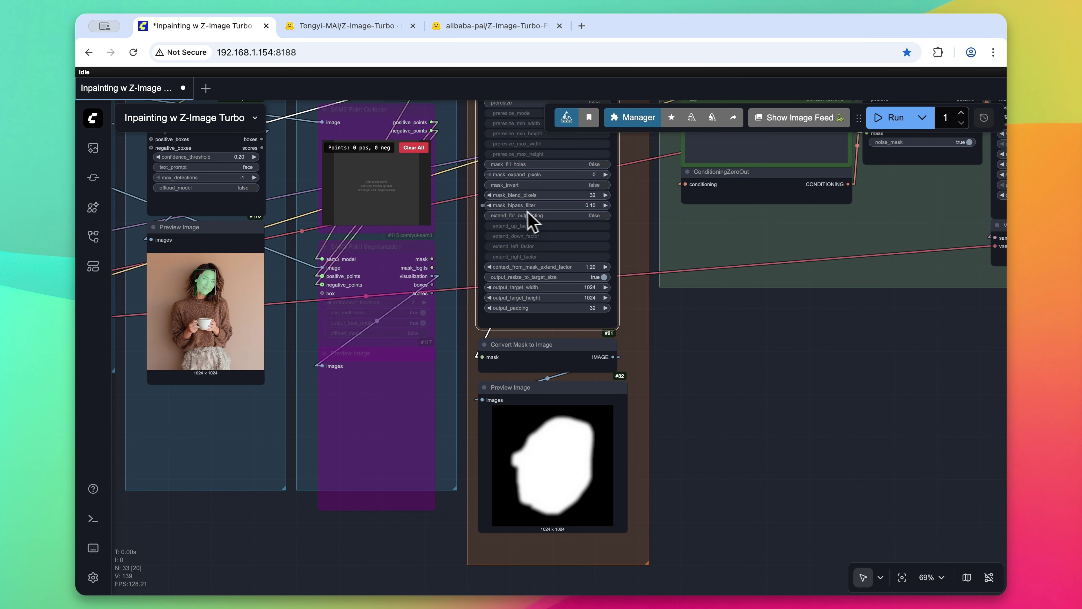
pyautogui.moveTo(645, 193); pyautogui.dragTo(471, 331)
# - Step through CLIP Text Encode, Inpaint Crop and InpaintModelConditioning, then zoom toward KSampler and Image Comparer
pyautogui.scroll(1, 587, 290)
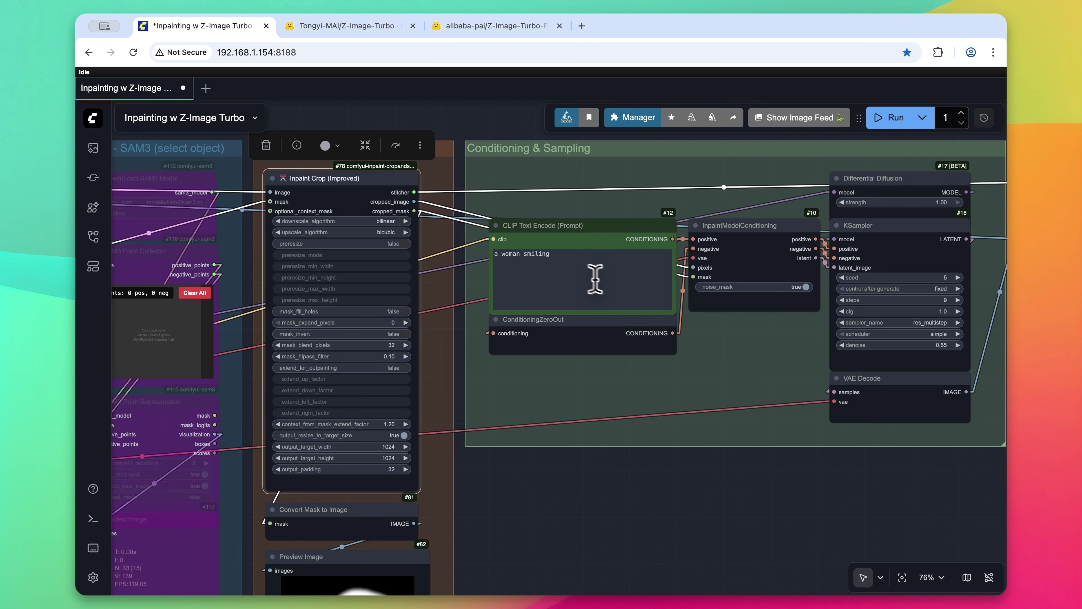
pyautogui.click(586, 240)
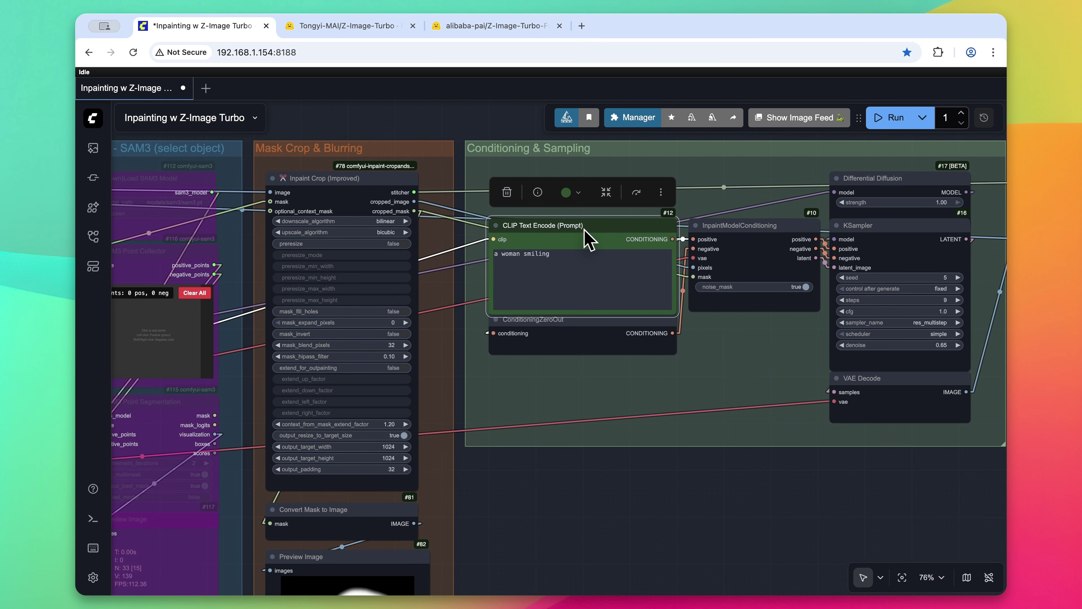
pyautogui.click(379, 206)
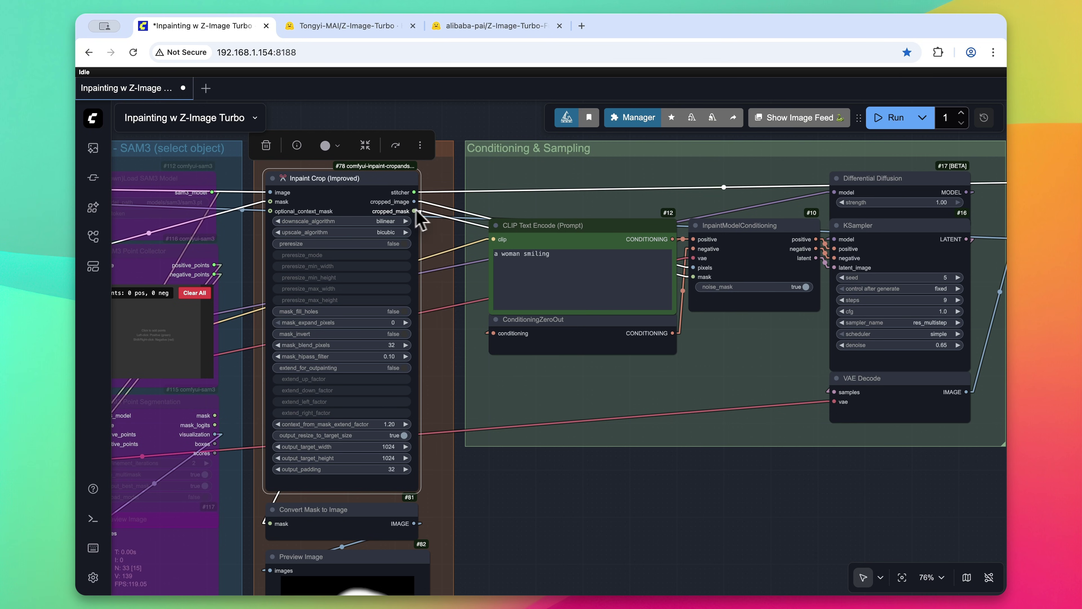
pyautogui.click(737, 247)
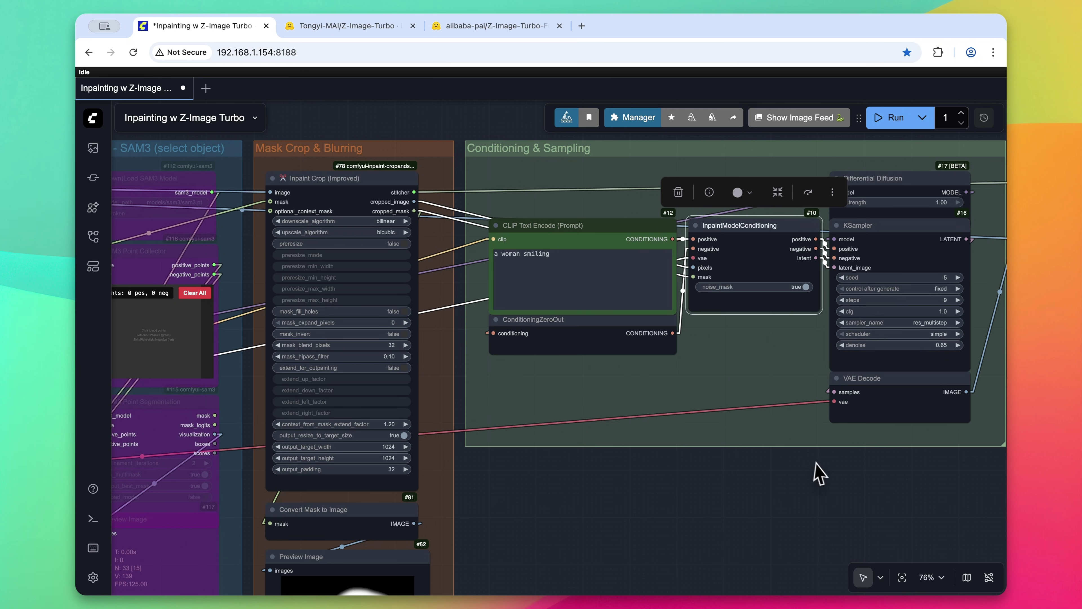
pyautogui.scroll(3, 689, 353)
pyautogui.hscroll(5, 689, 353)
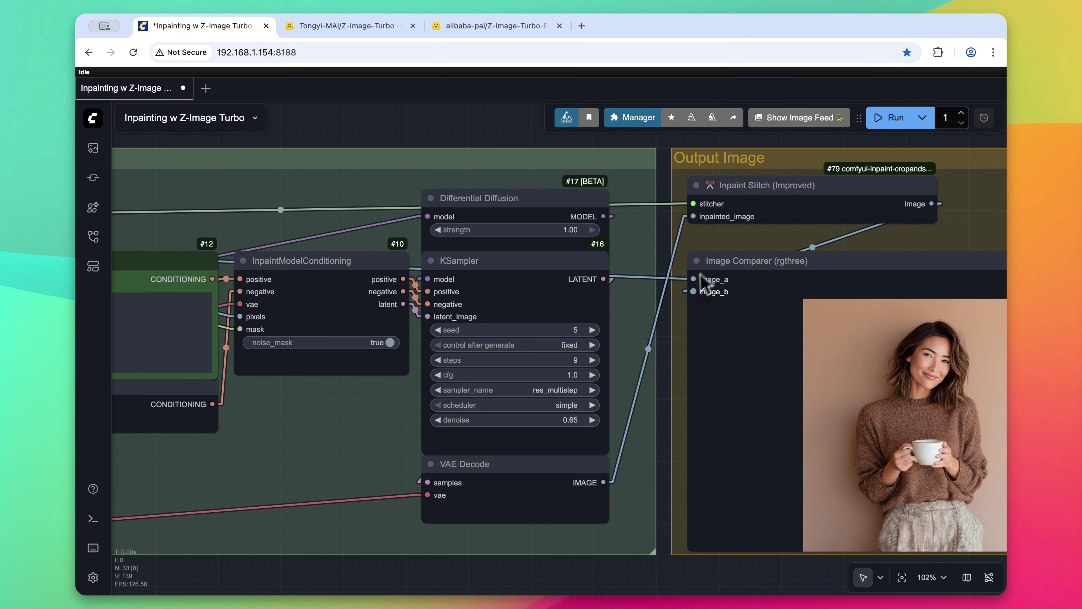
# - Scroll the canvas over to the SAM3 text and point segmentation nodes
pyautogui.hscroll(10, 668, 276)
pyautogui.scroll(-3, 669, 275)
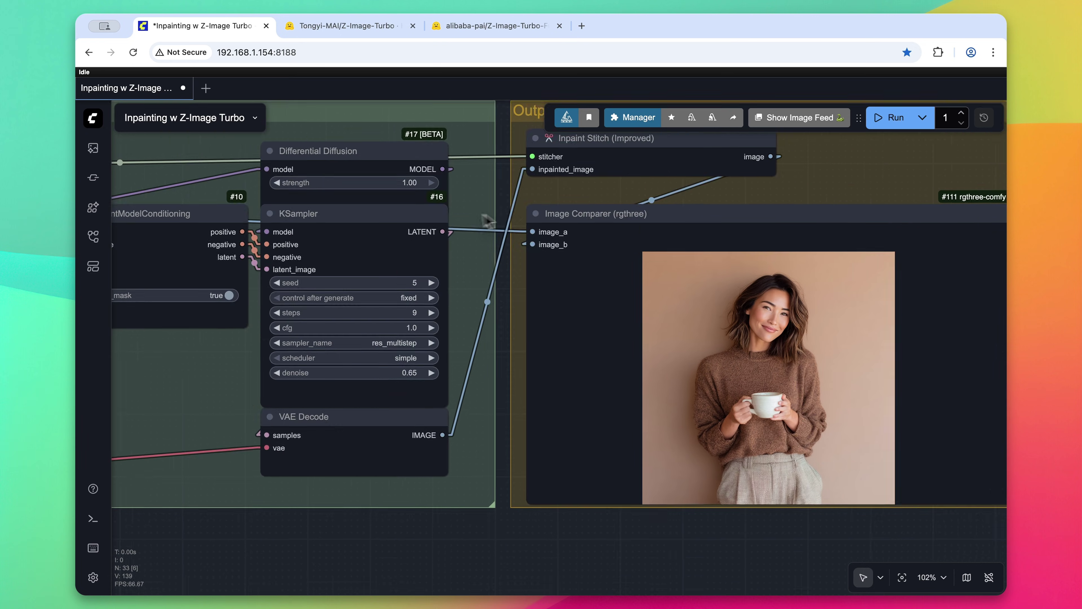
pyautogui.scroll(3, 388, 205)
pyautogui.scroll(5, 809, 324)
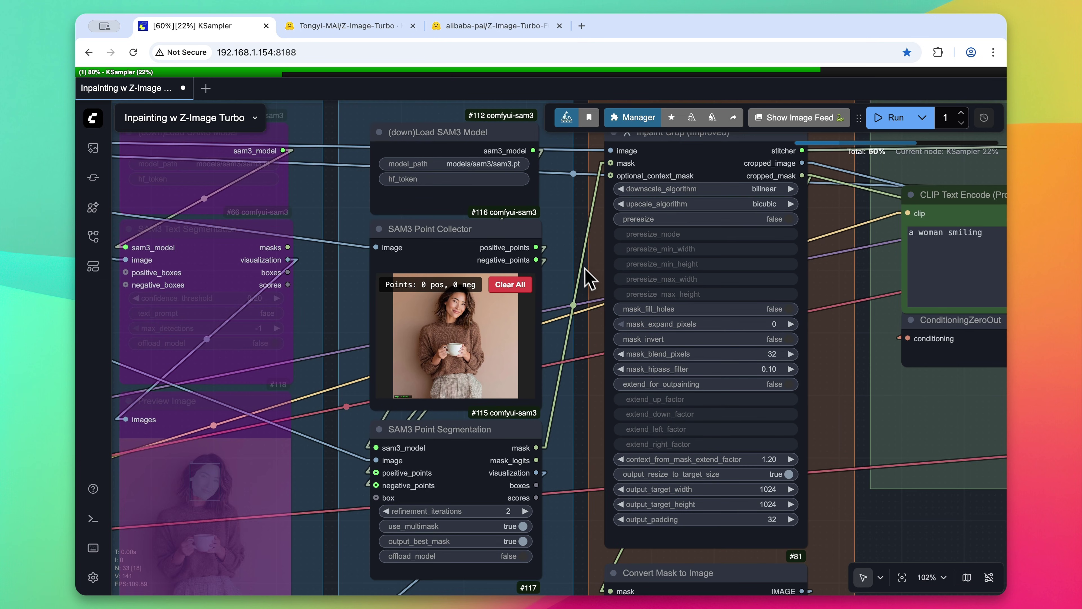
# - Zoom into SAM3 Point Collector and place four positive points on the woman's face
pyautogui.scroll(2, 587, 277)
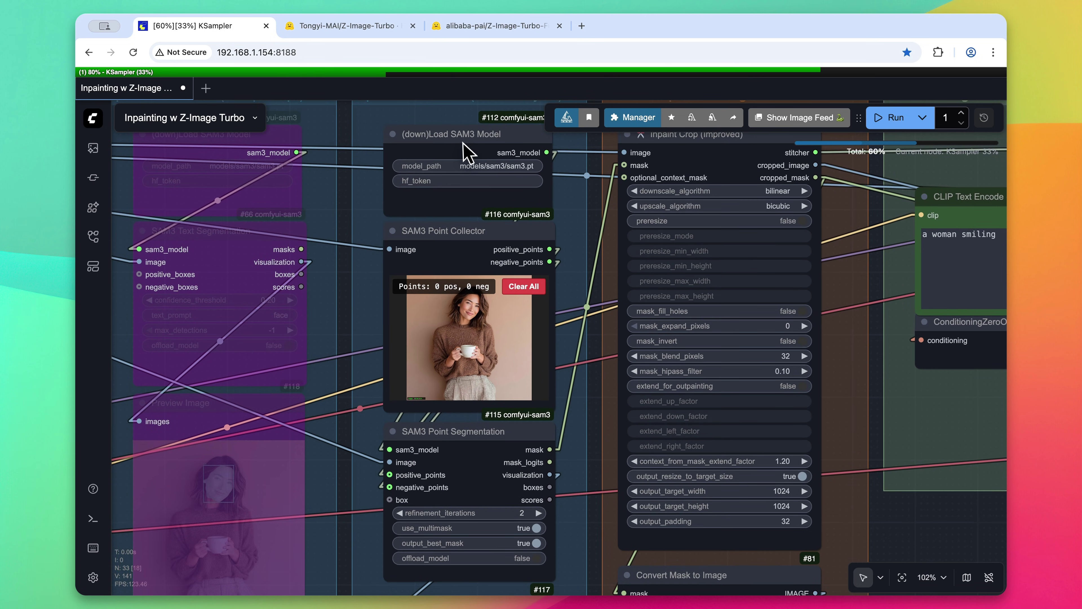
pyautogui.scroll(3, 506, 272)
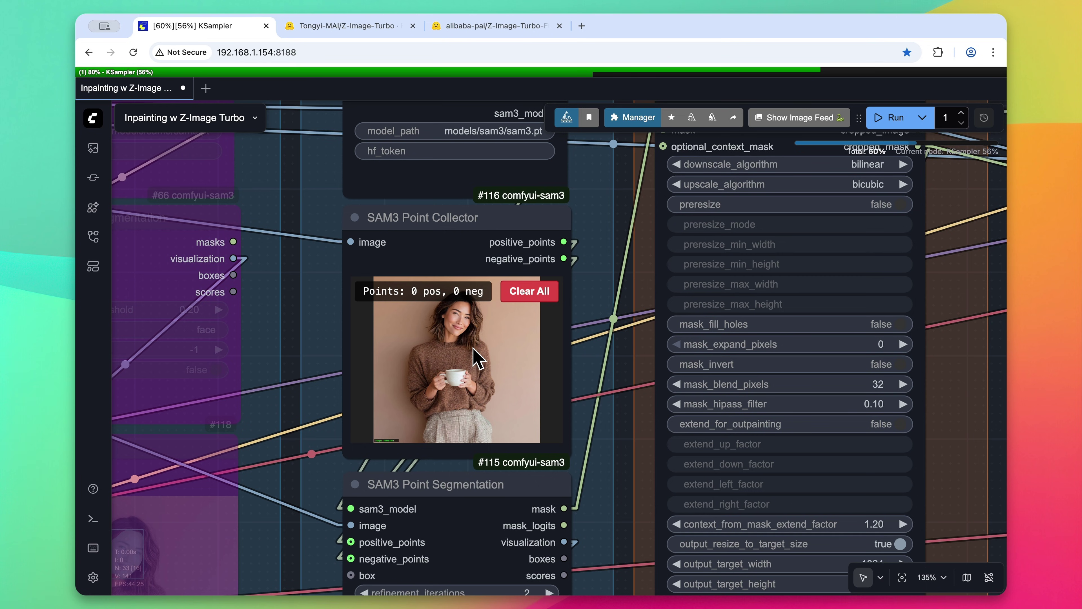
pyautogui.scroll(4, 599, 337)
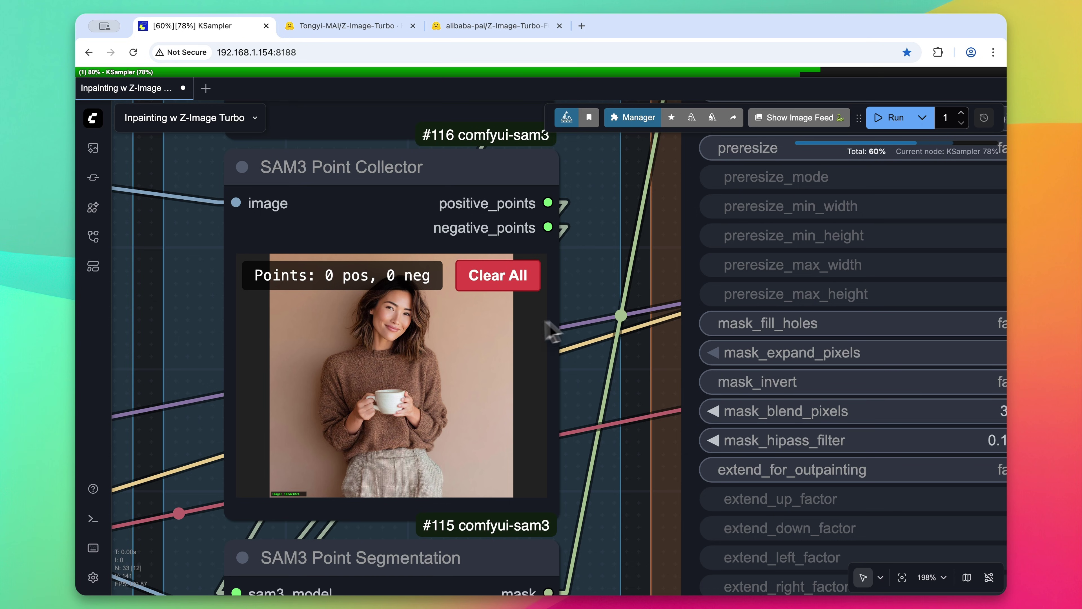
pyautogui.click(401, 299)
pyautogui.click(379, 315)
pyautogui.click(407, 324)
pyautogui.click(392, 335)
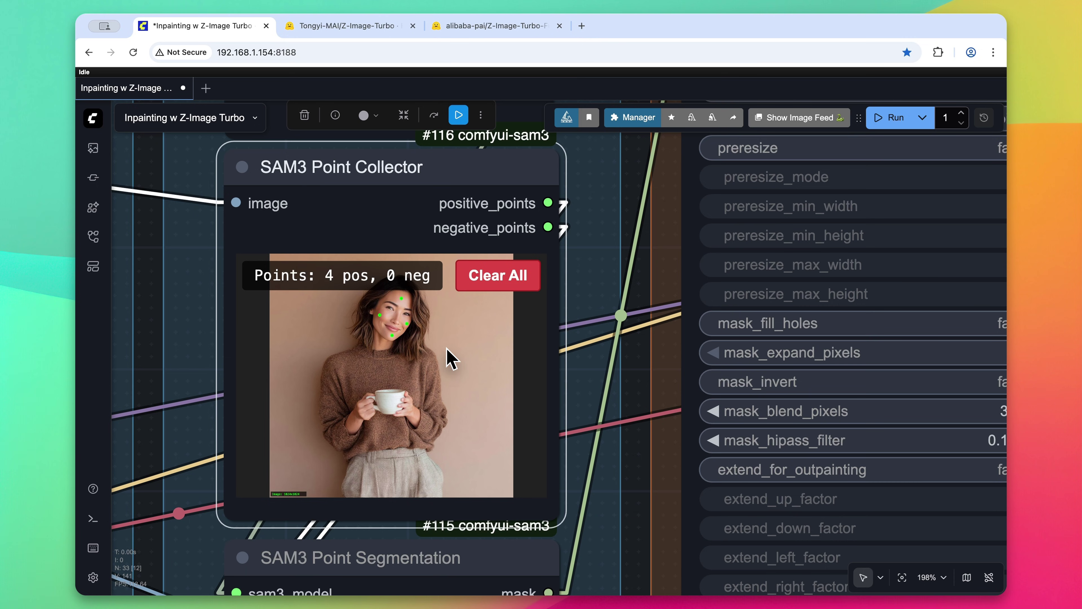
# - Add negative points on the background beside her and on the cup
pyautogui.rightClick(456, 338)
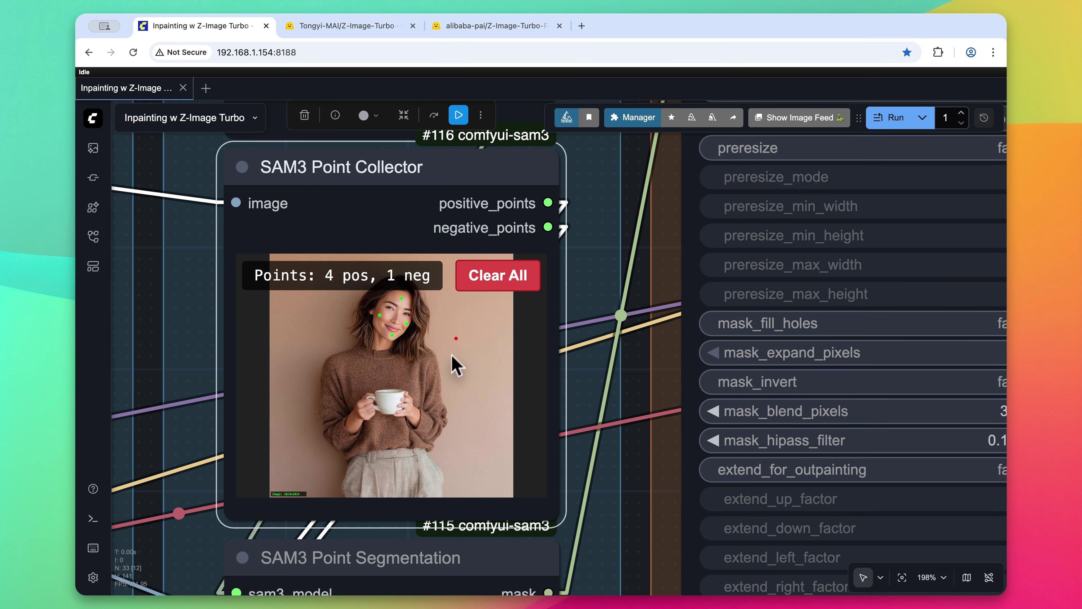
pyautogui.rightClick(430, 369)
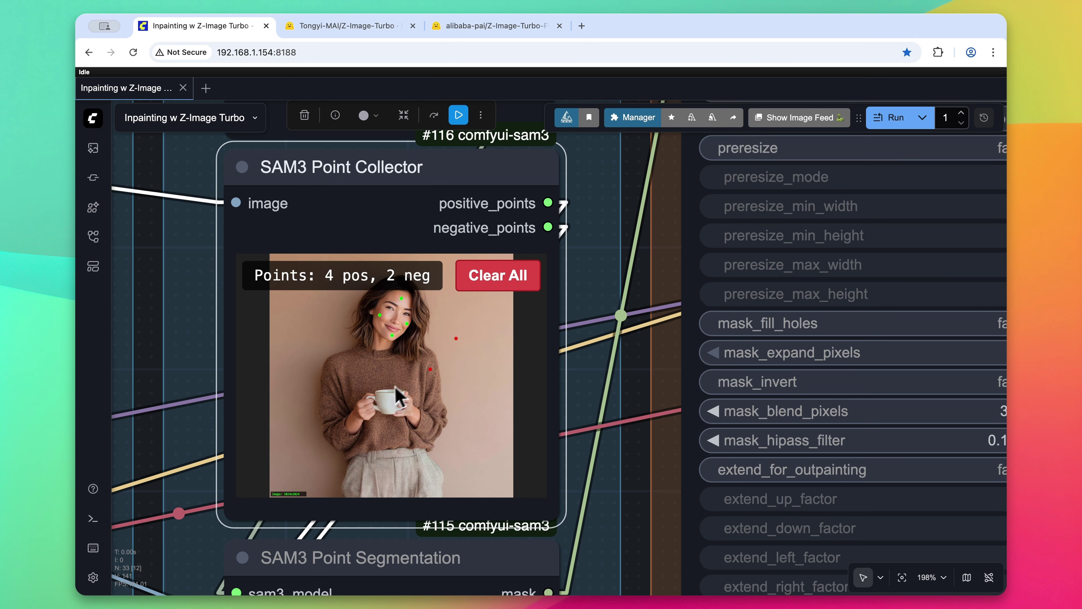
pyautogui.rightClick(389, 401)
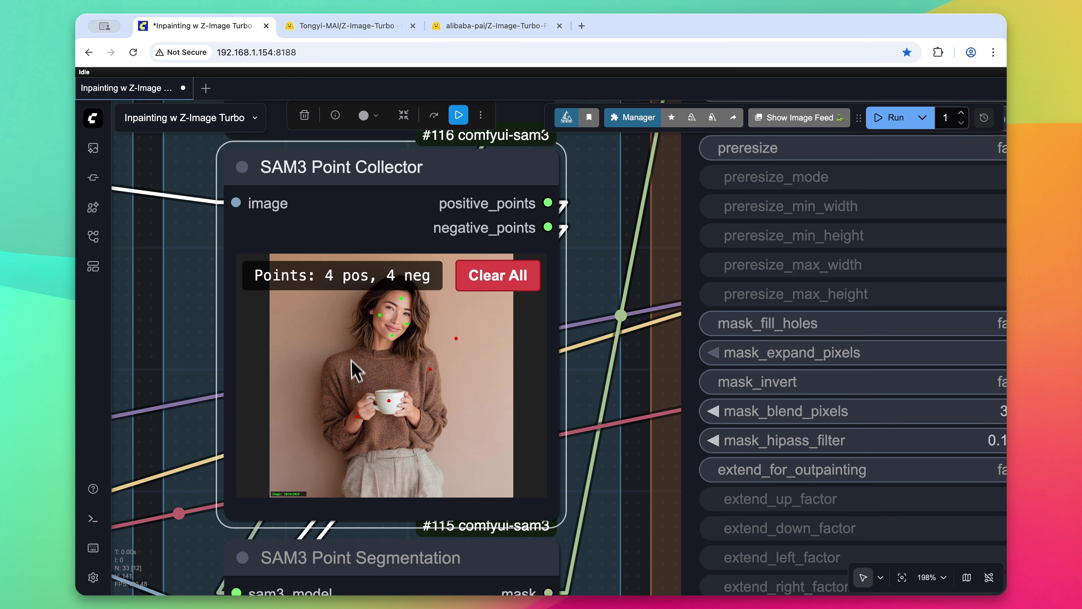
pyautogui.scroll(-3, 580, 411)
# - Run the workflow using the SAM3 point prompts as the inpainting mask
pyautogui.moveTo(620, 422); pyautogui.dragTo(589, 234)
pyautogui.click(891, 118)
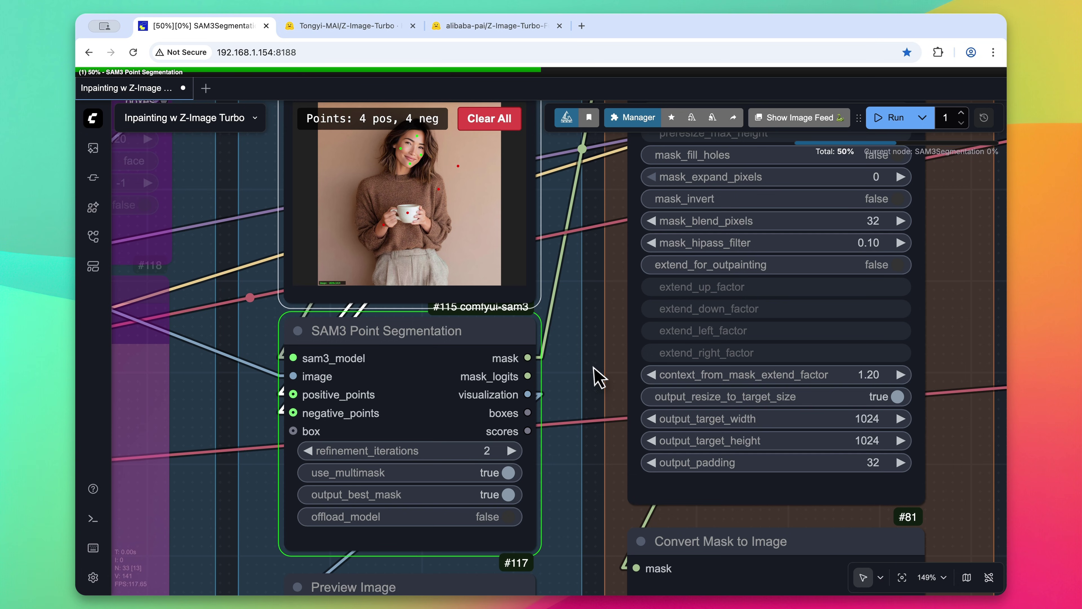
pyautogui.moveTo(597, 377); pyautogui.dragTo(599, 283)
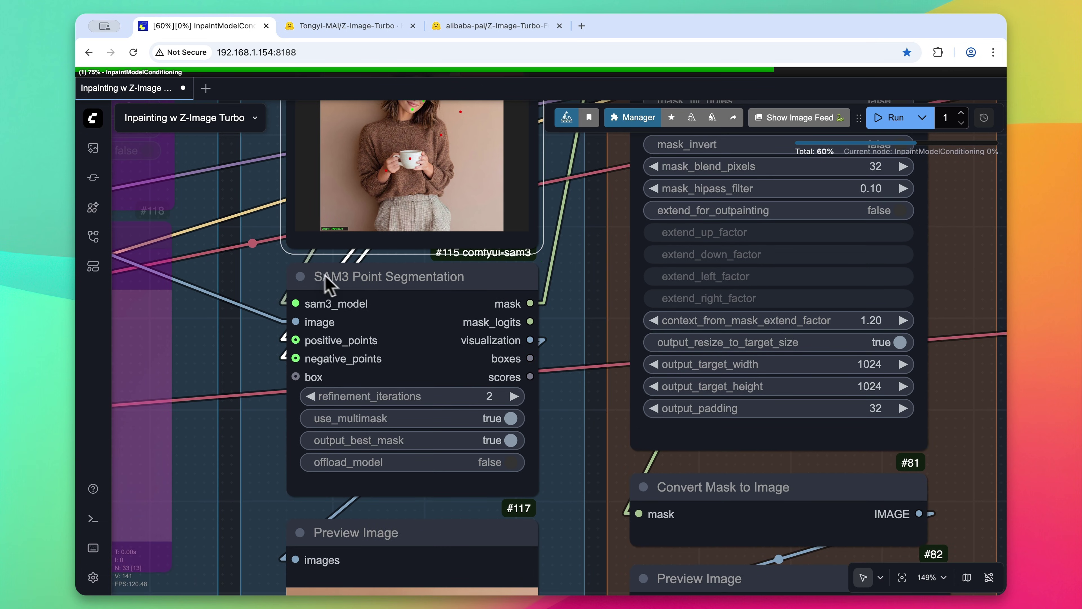
# - Check the SAM3 and mask previews showing the woman's face as a white blob
pyautogui.moveTo(604, 346); pyautogui.dragTo(610, 153)
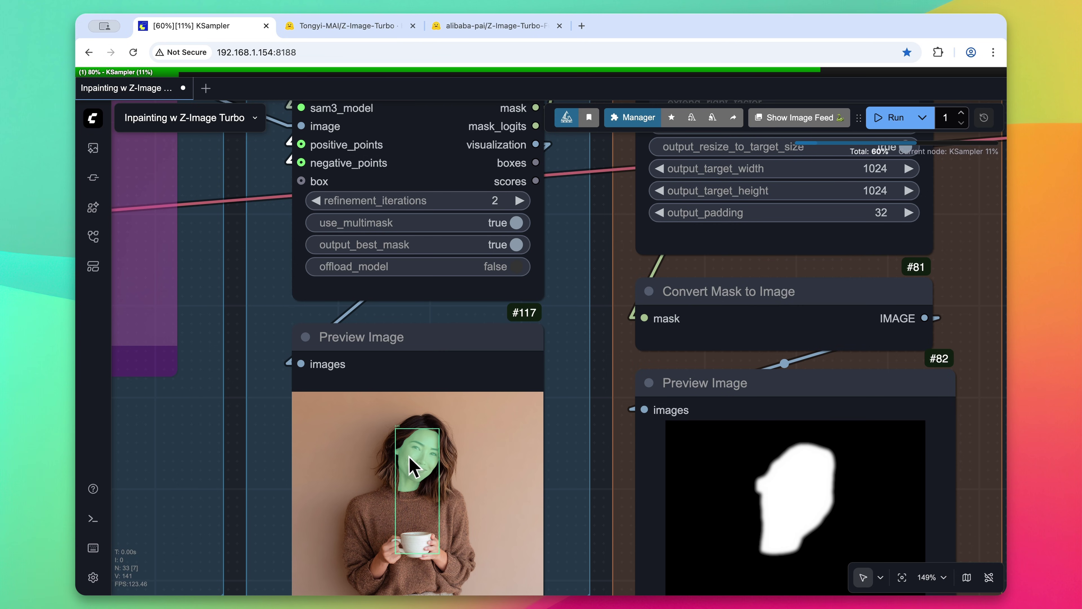
pyautogui.scroll(-3, 427, 492)
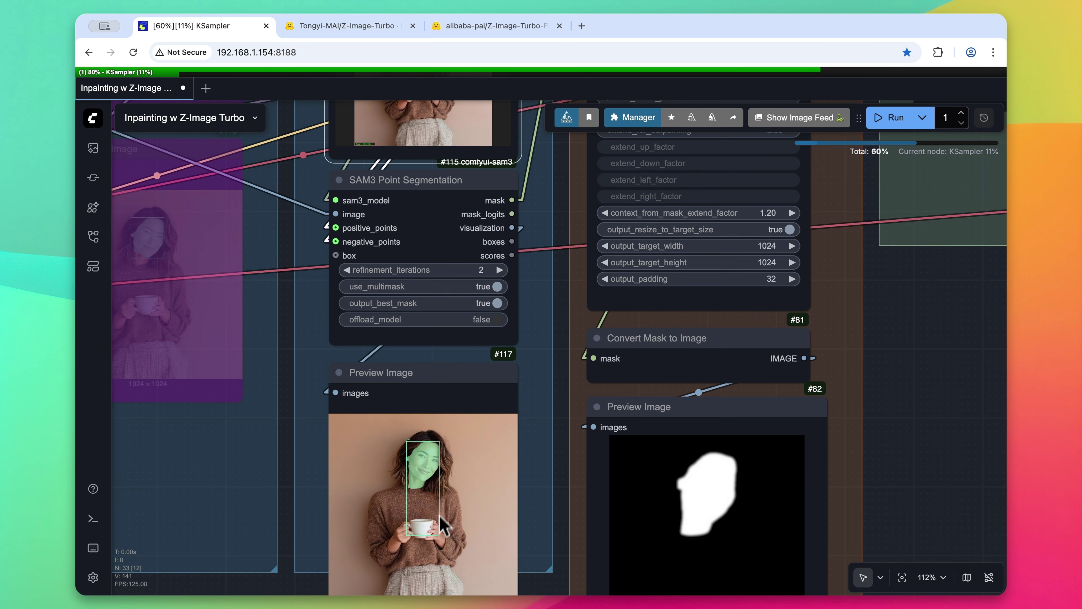
pyautogui.moveTo(563, 520); pyautogui.dragTo(520, 363)
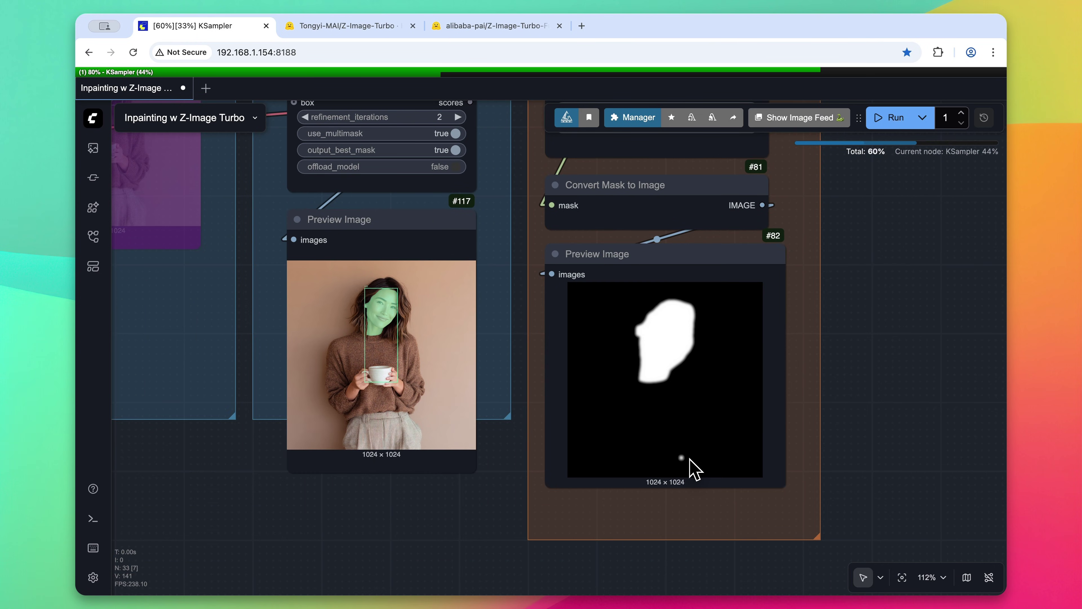
pyautogui.scroll(-1, 752, 406)
pyautogui.scroll(10, 737, 391)
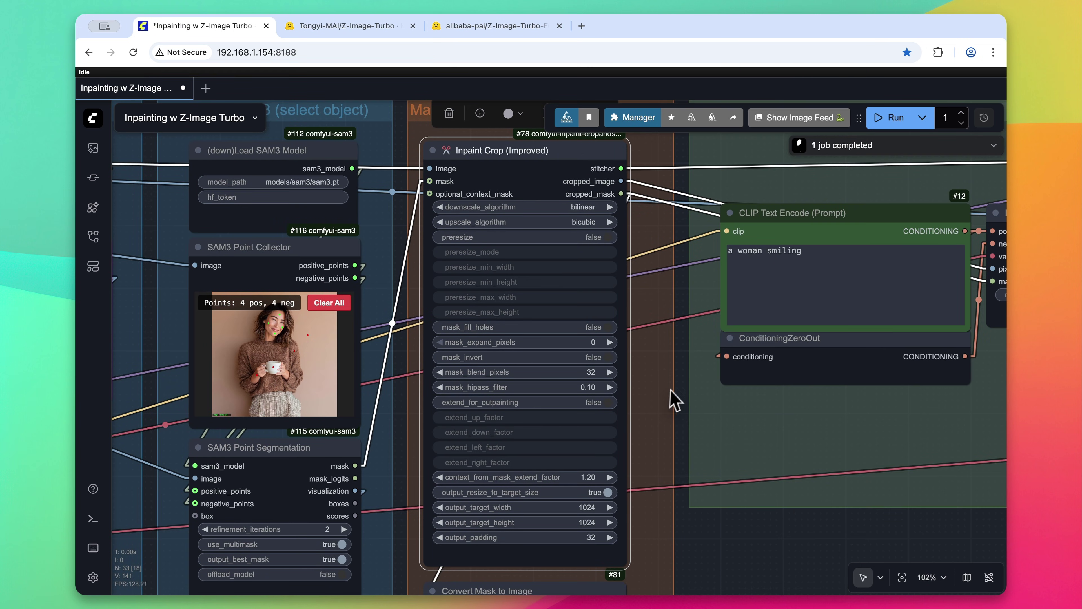
# - Inspect the prompt encoding and InpaintModelConditioning nodes
pyautogui.moveTo(681, 393); pyautogui.dragTo(289, 382)
pyautogui.click(414, 222)
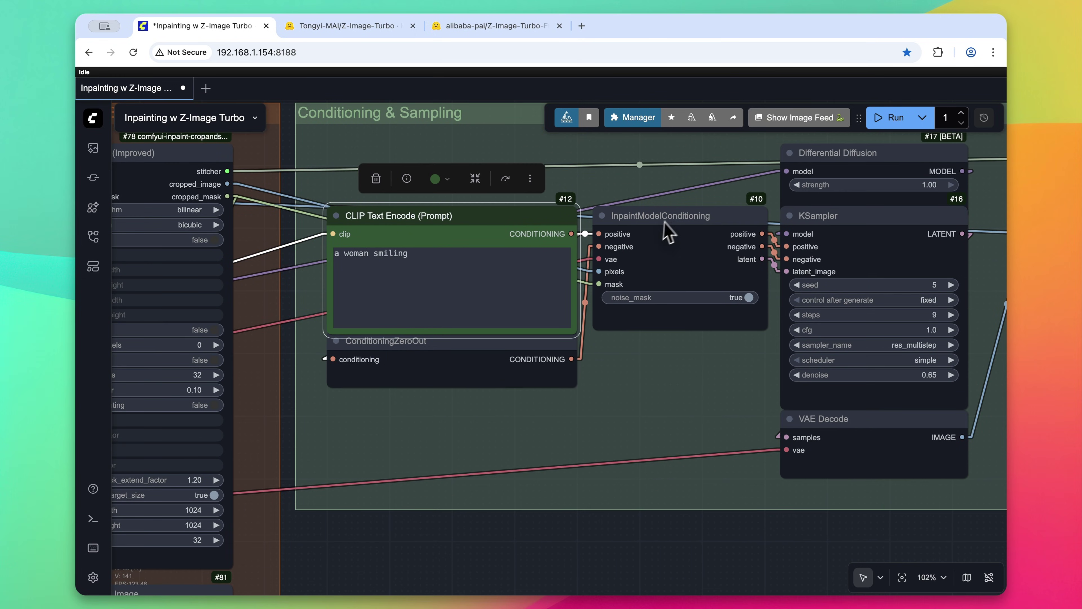
pyautogui.click(682, 217)
# - Zoom into the Image Comparer to compare the new smiling face with the freckled original
pyautogui.moveTo(730, 558); pyautogui.dragTo(418, 533)
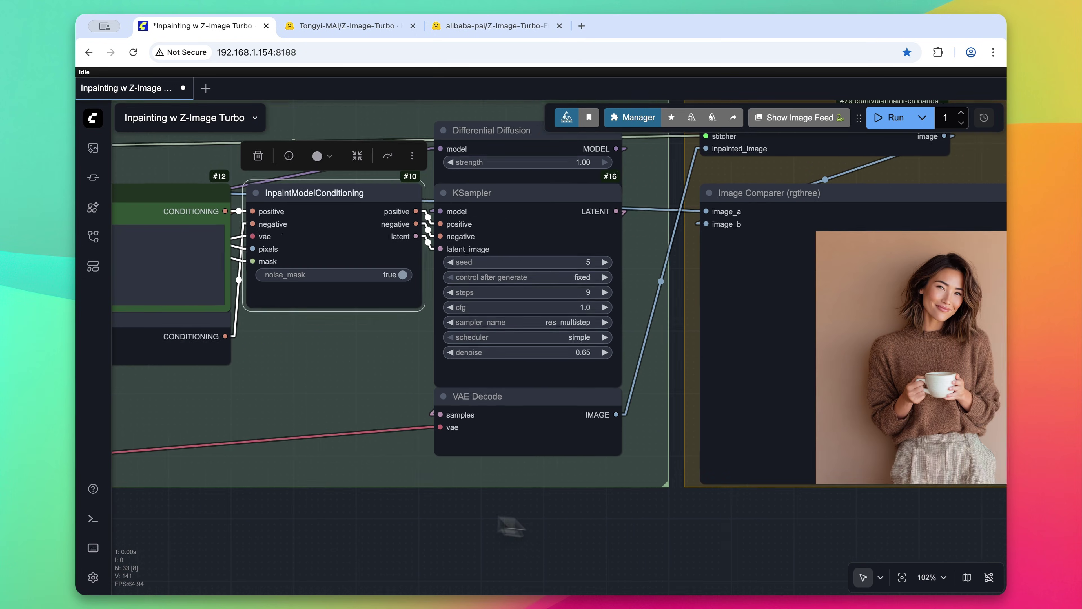
pyautogui.moveTo(505, 522); pyautogui.dragTo(354, 461)
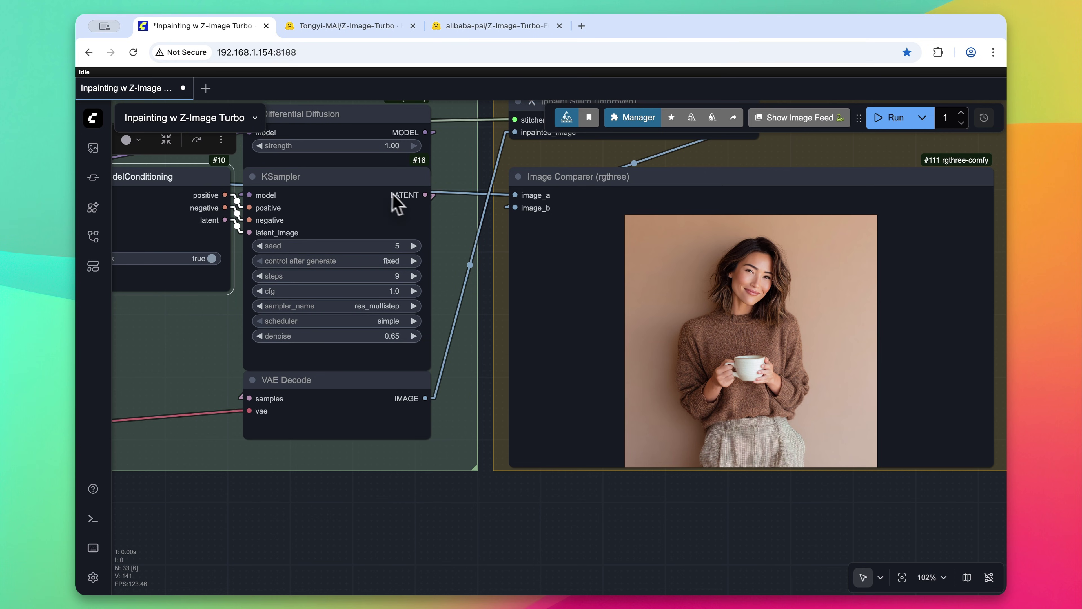
pyautogui.hscroll(5, 490, 208)
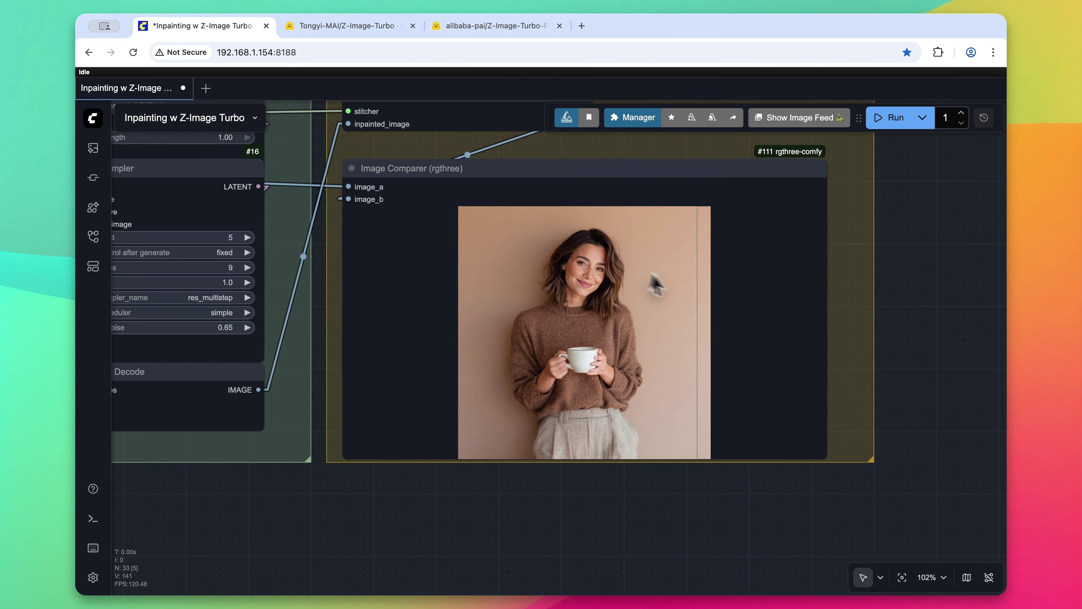
pyautogui.scroll(4, 648, 283)
pyautogui.scroll(6, 618, 291)
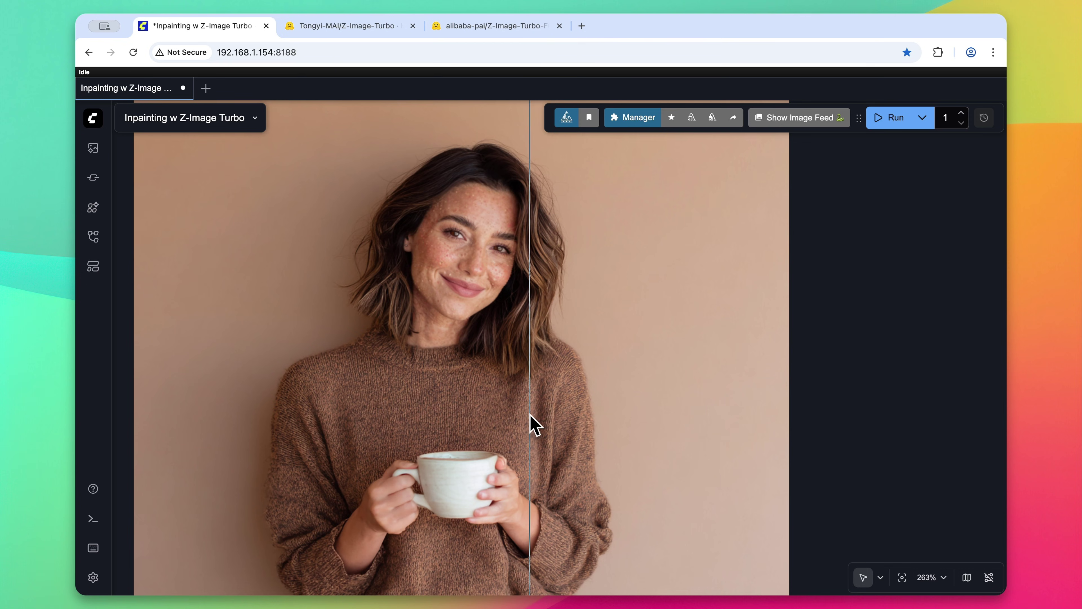
pyautogui.scroll(-10, 530, 426)
pyautogui.hscroll(-10, 392, 294)
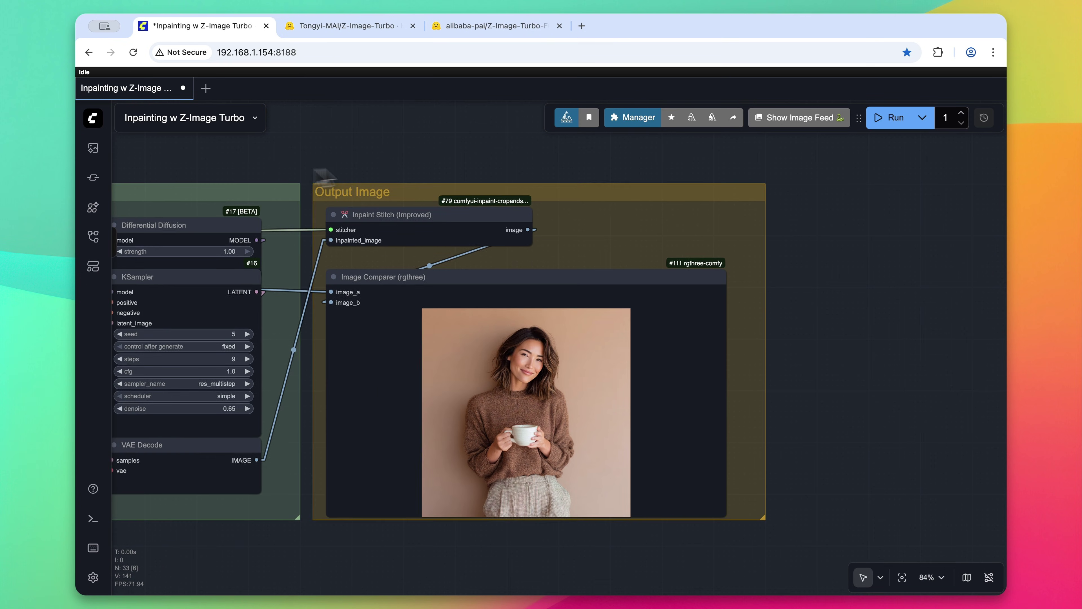